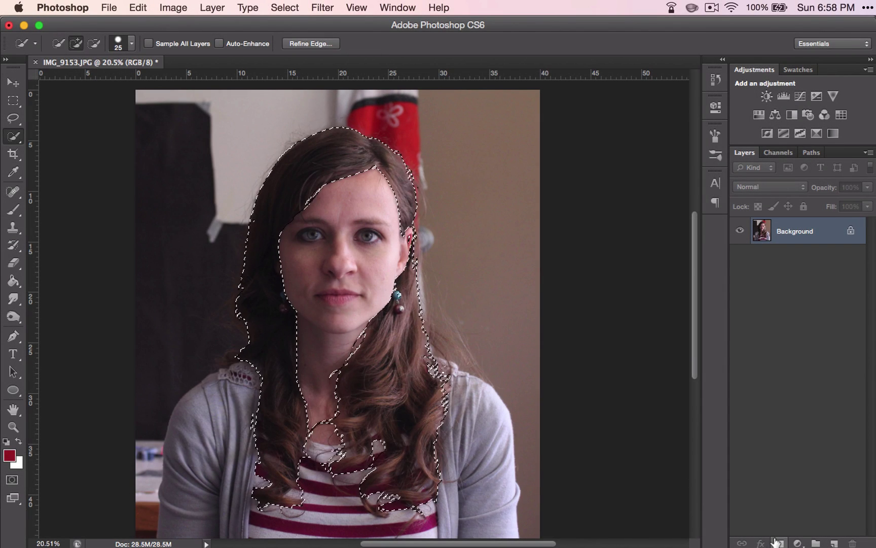
# Open the Layers panel's new fill or adjustment layer menu for the selected hair
pyautogui.click(802, 544)
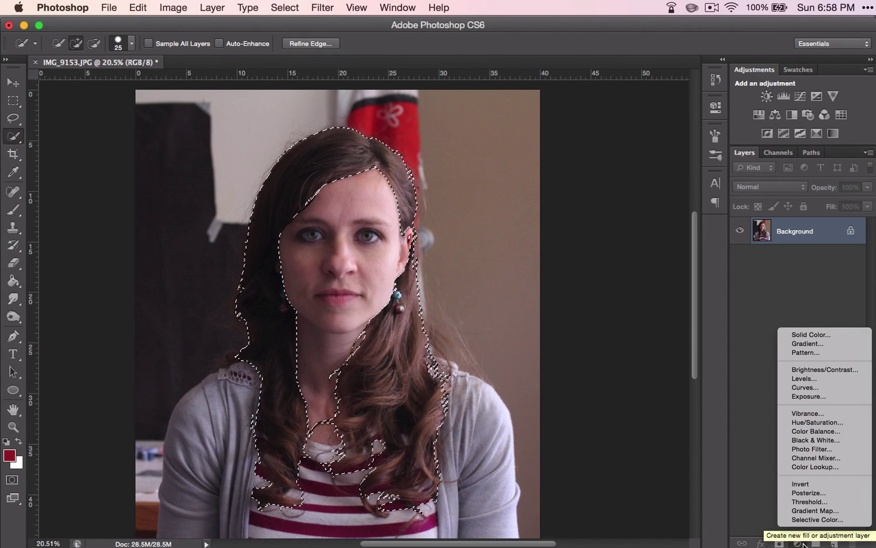
# Add a Solid Color fill layer masked to the hair, initially red #991b26
pyautogui.click(798, 335)
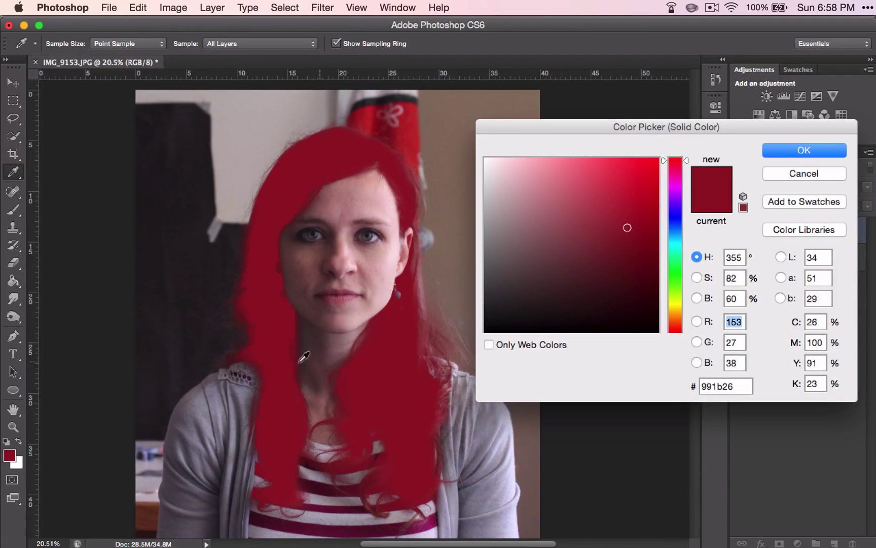
pyautogui.scroll(5, 304, 356)
pyautogui.hscroll(-3, 269, 356)
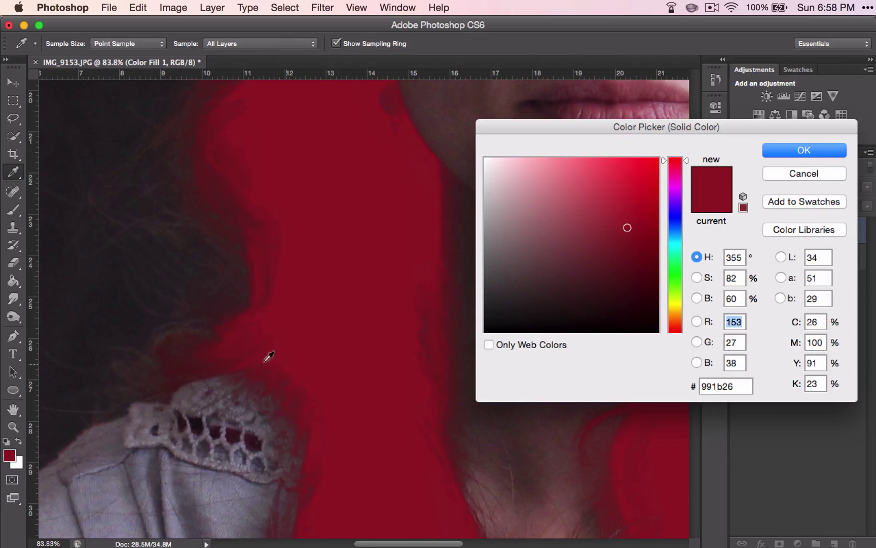
pyautogui.scroll(-5, 283, 447)
pyautogui.hscroll(2, 282, 448)
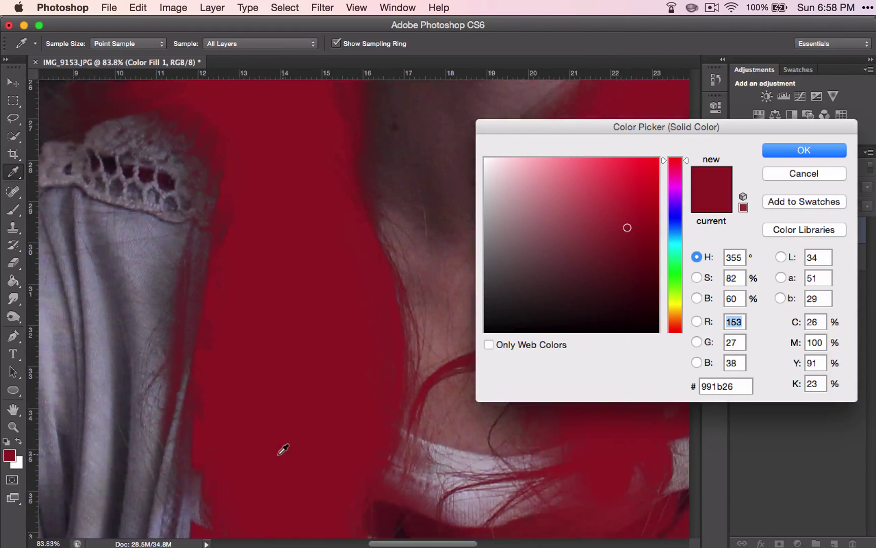
pyautogui.scroll(-3, 283, 448)
pyautogui.hscroll(2, 283, 448)
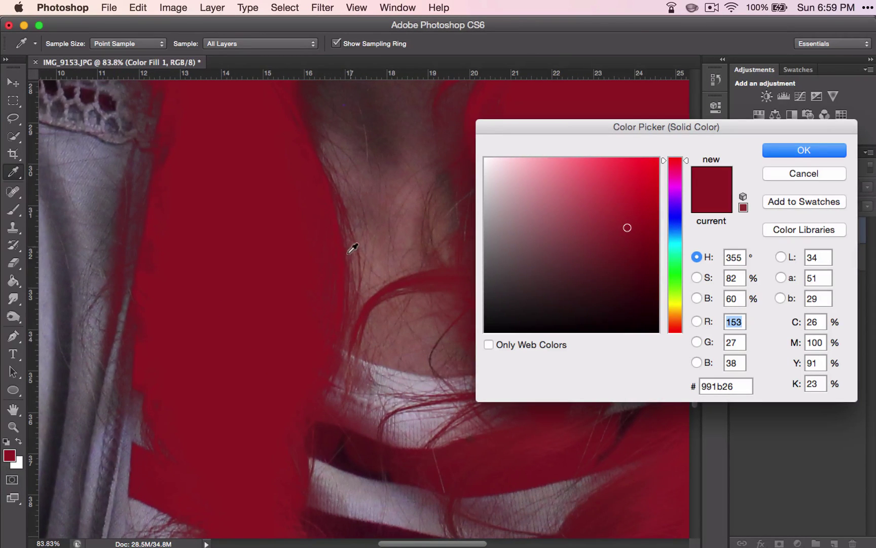
pyautogui.scroll(4, 378, 196)
pyautogui.hscroll(1, 378, 195)
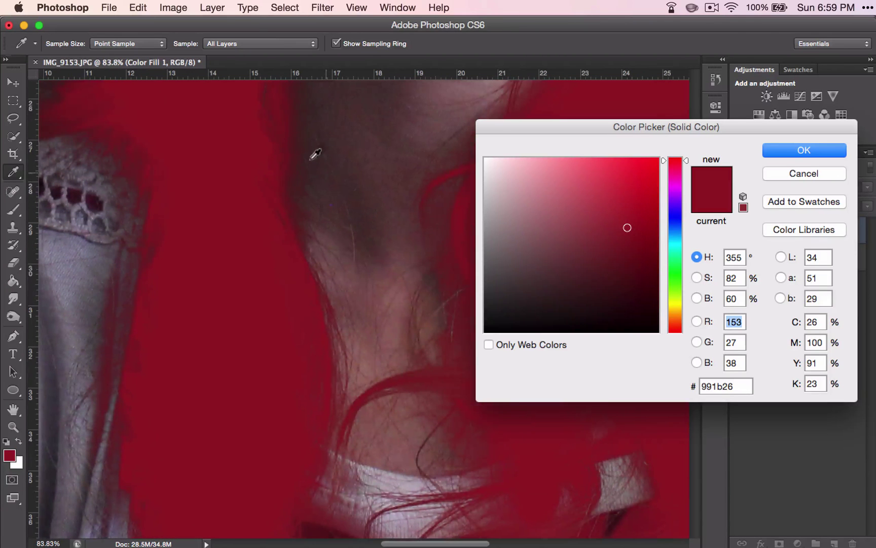
pyautogui.scroll(10, 434, 226)
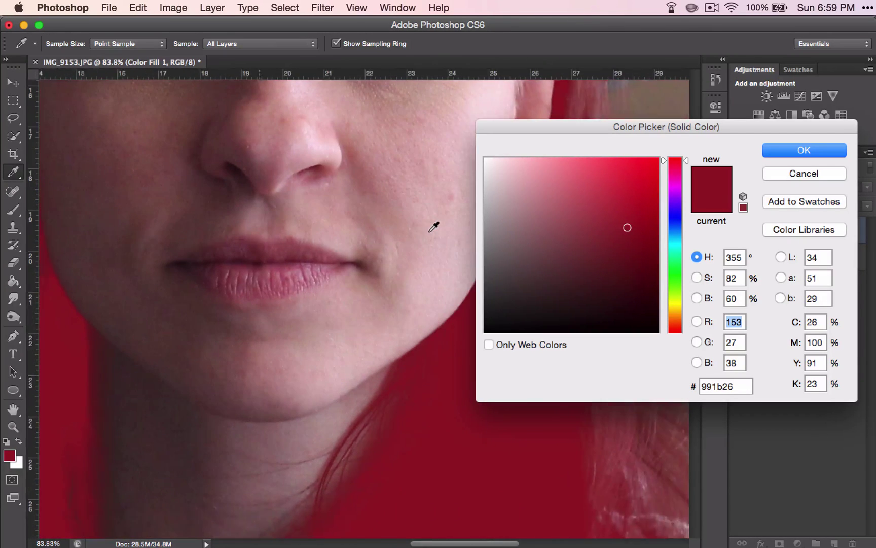
pyautogui.hscroll(6, 434, 227)
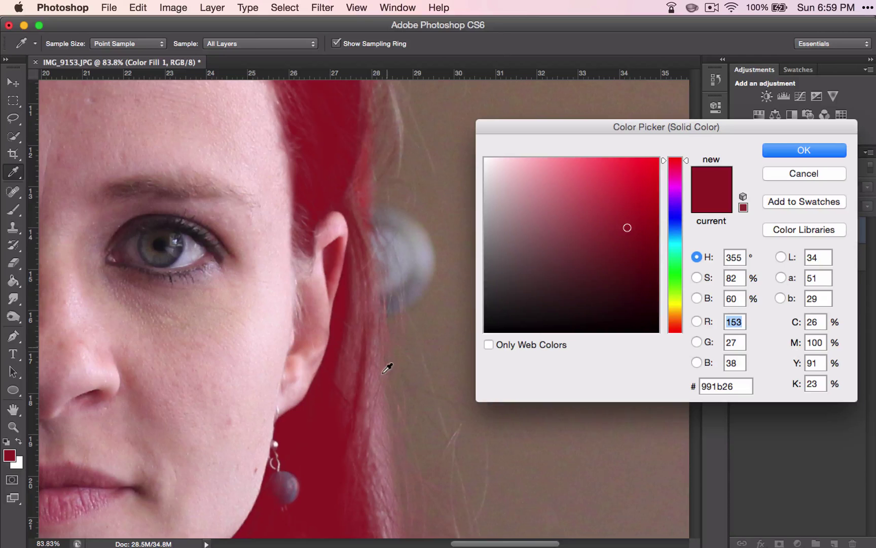
pyautogui.scroll(-10, 388, 365)
pyautogui.hscroll(5, 388, 365)
pyautogui.scroll(-5, 387, 368)
pyautogui.hscroll(5, 387, 368)
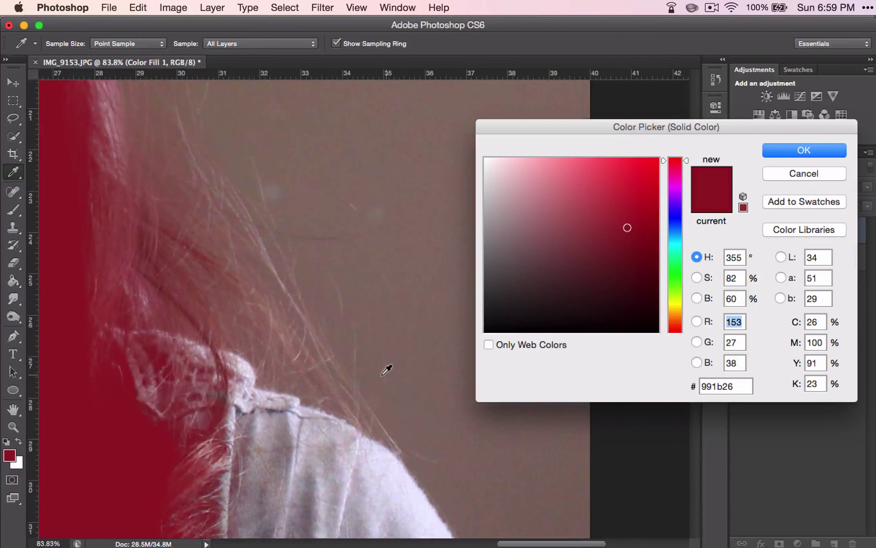
pyautogui.scroll(-5, 346, 364)
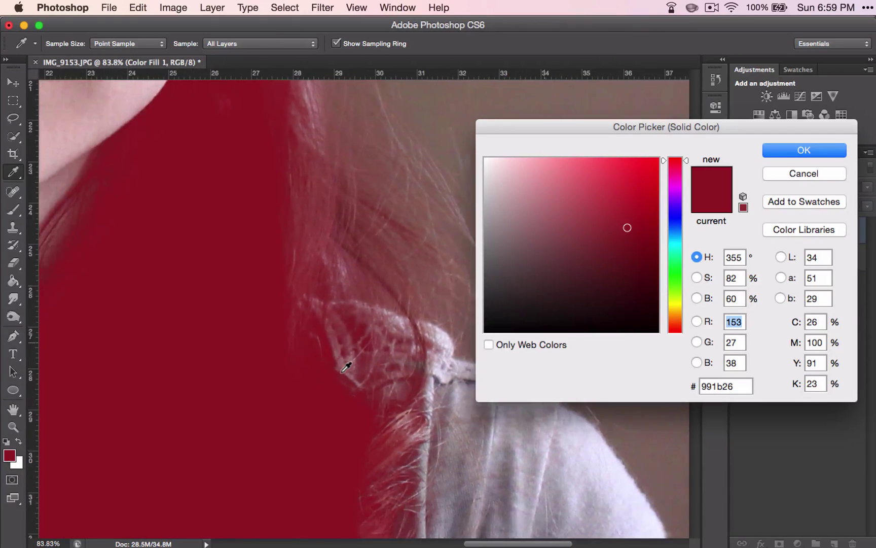
pyautogui.scroll(-5, 347, 365)
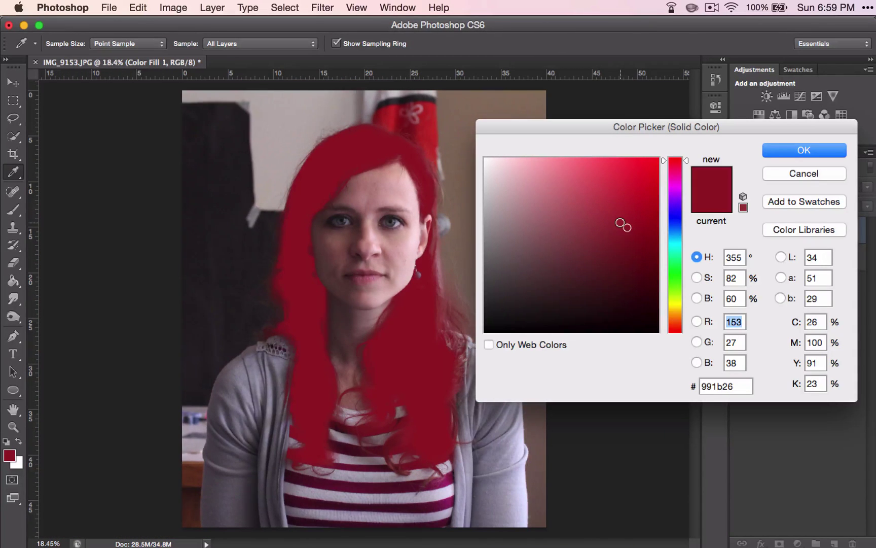
# Change the Color Fill 1 colour from red to teal (H 176) and confirm it
pyautogui.click(676, 242)
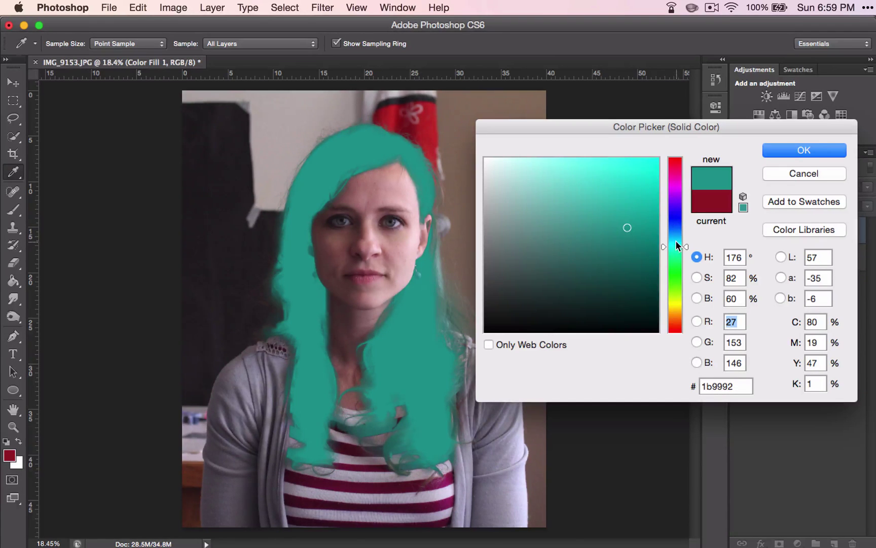
pyautogui.click(808, 151)
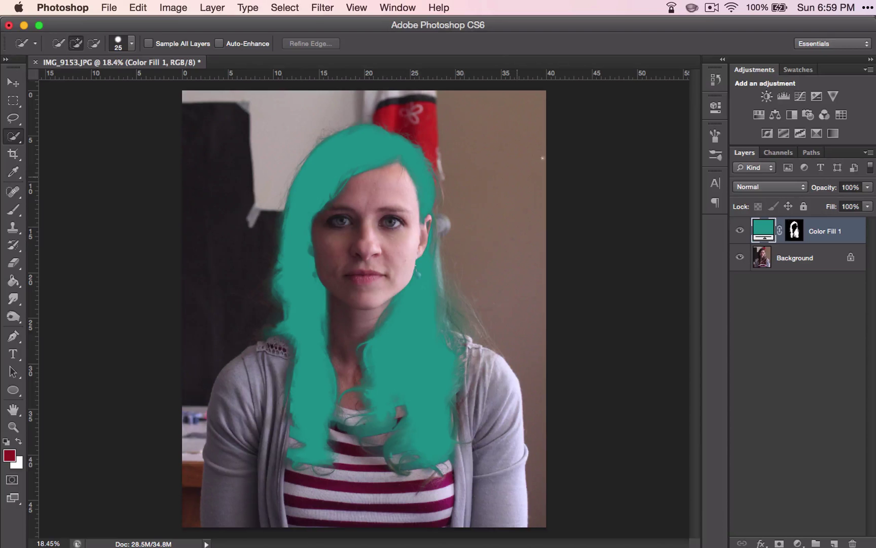
pyautogui.click(783, 187)
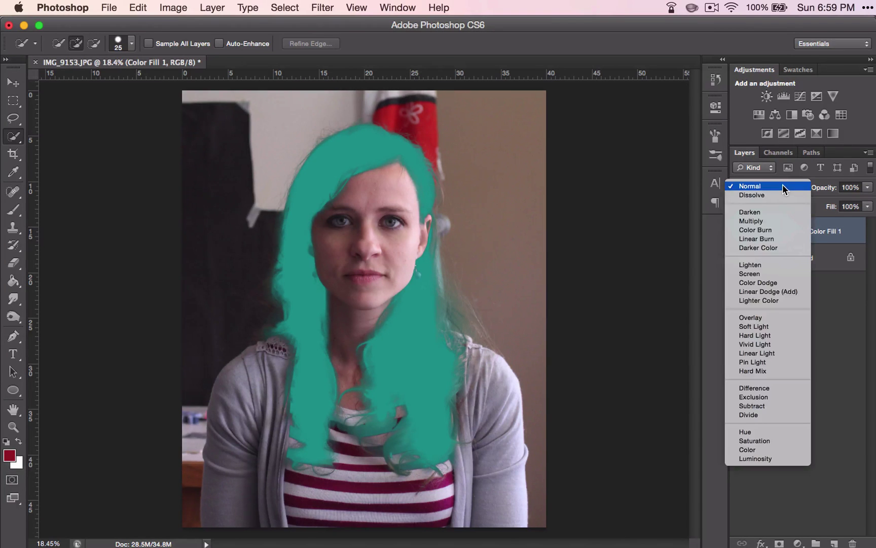
# Compare Overlay, Soft Light and Color blending modes on the hair fill layer
pyautogui.click(757, 319)
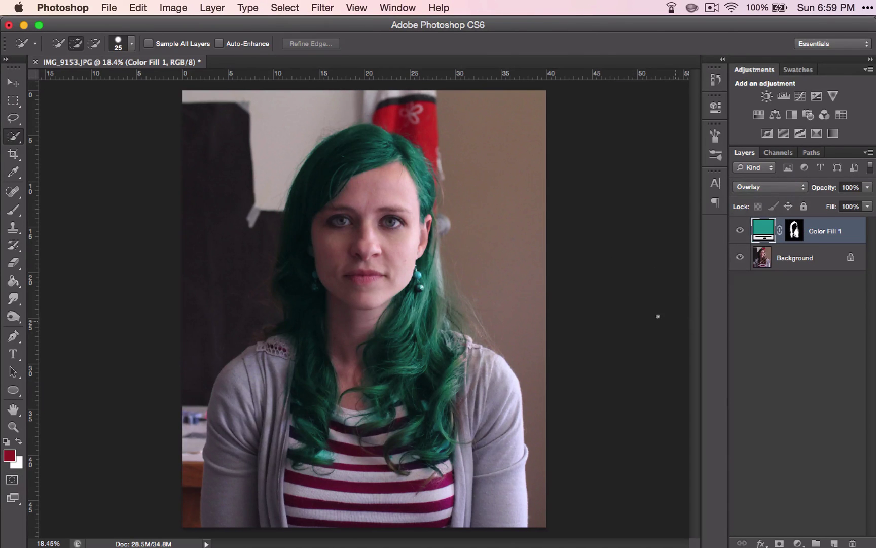
pyautogui.click(776, 188)
pyautogui.click(769, 194)
pyautogui.click(771, 186)
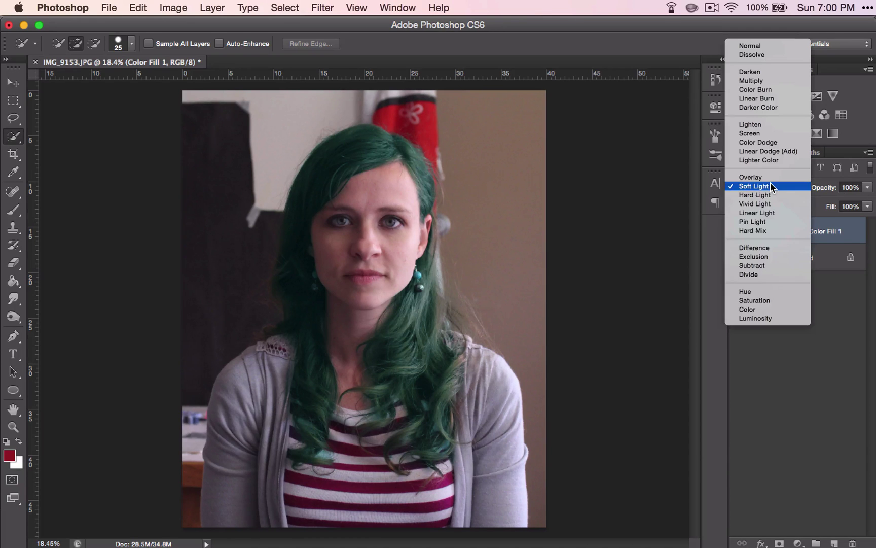
pyautogui.click(761, 310)
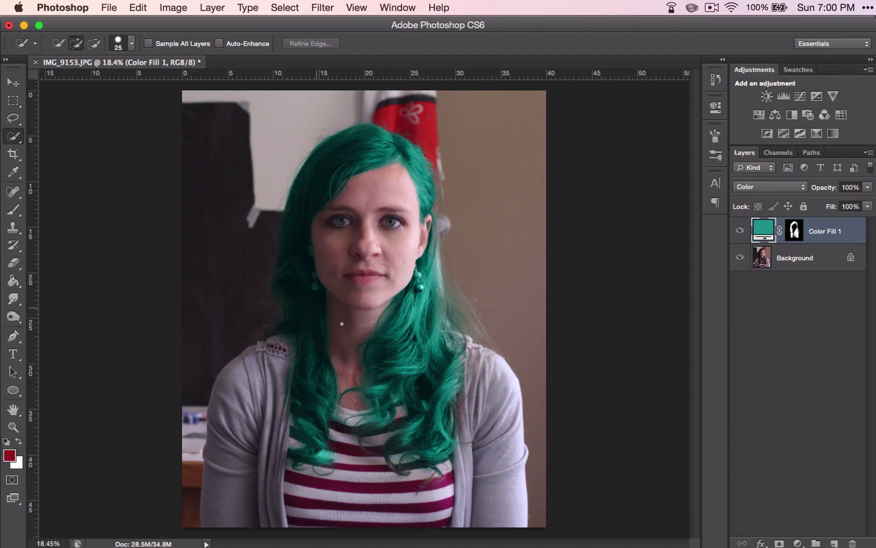
# Set the Color Fill 1 blending mode to Overlay
pyautogui.click(748, 187)
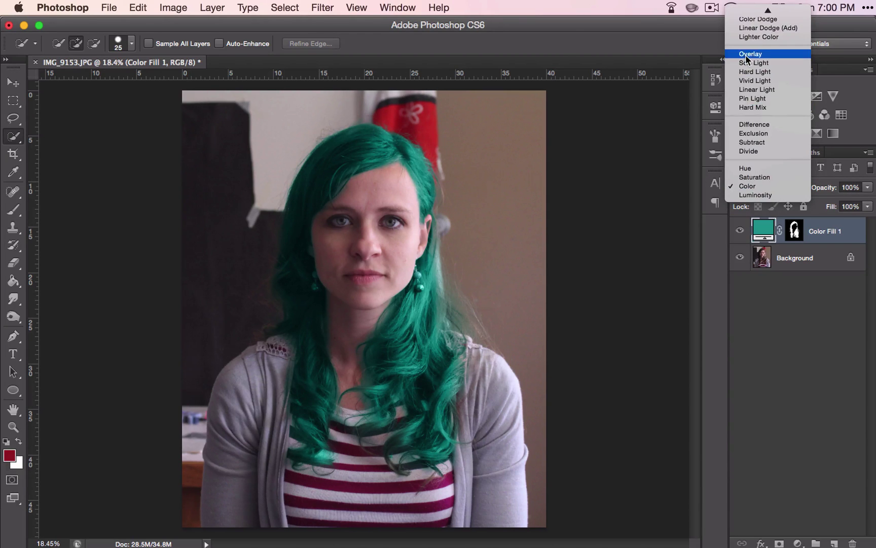
pyautogui.click(746, 55)
pyautogui.press('super+z')
pyautogui.click(763, 189)
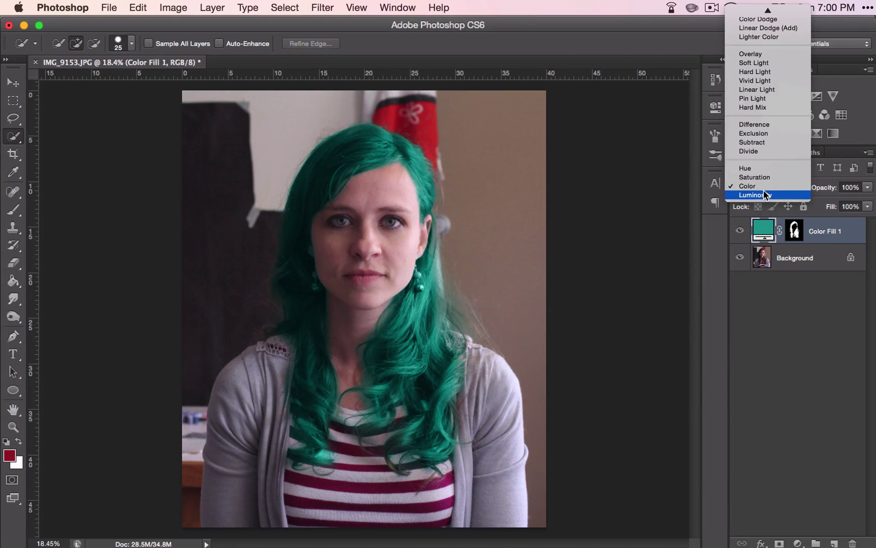
pyautogui.click(757, 52)
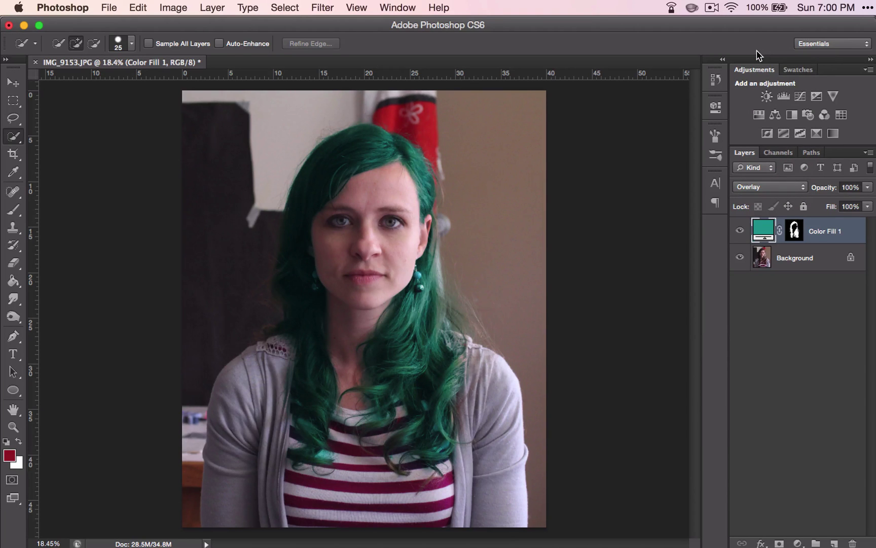
pyautogui.scroll(5, 325, 446)
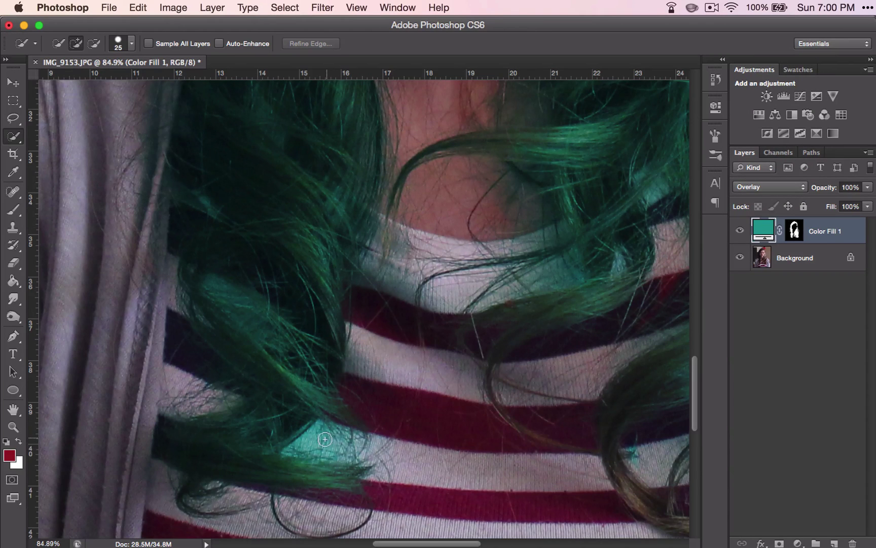
pyautogui.hscroll(5, 325, 439)
pyautogui.scroll(2, 325, 439)
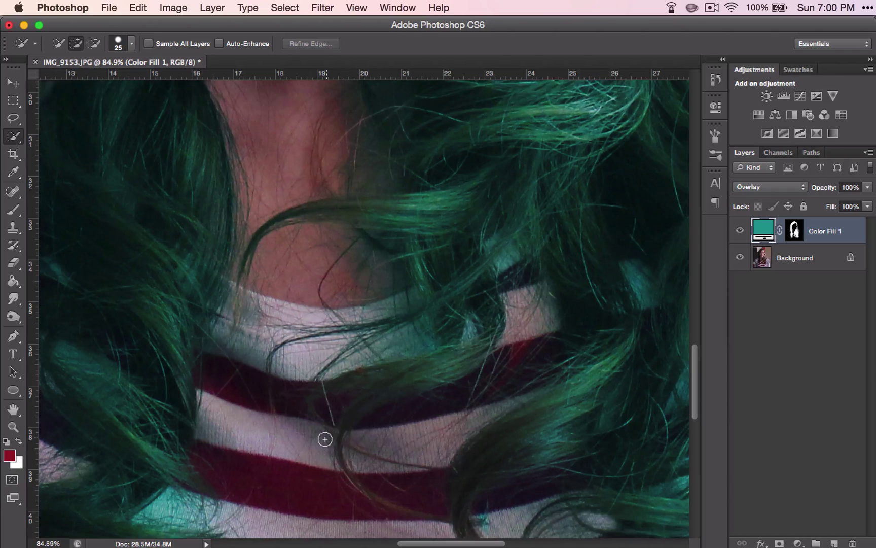
pyautogui.scroll(-3, 325, 439)
pyautogui.hscroll(-2, 325, 439)
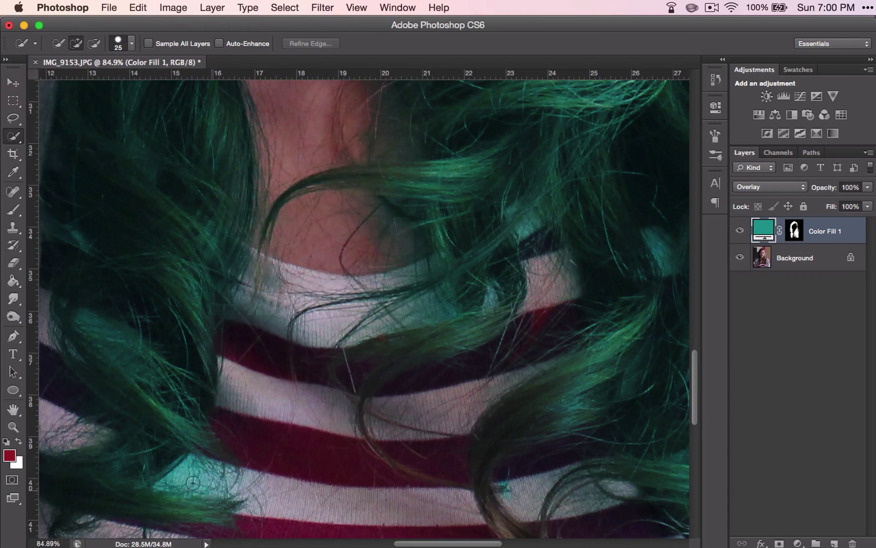
pyautogui.scroll(10, 196, 423)
pyautogui.hscroll(-5, 197, 423)
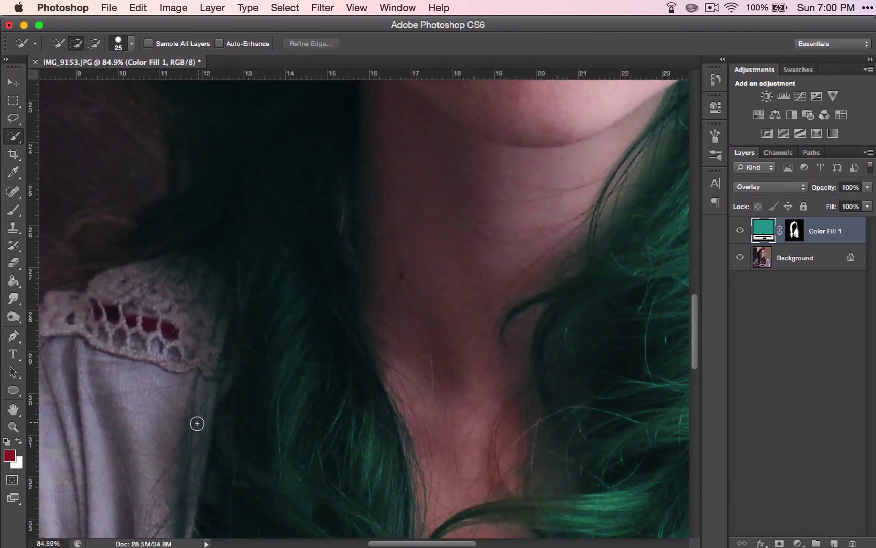
pyautogui.hscroll(-5, 196, 424)
pyautogui.scroll(-6, 197, 423)
pyautogui.hscroll(4, 196, 424)
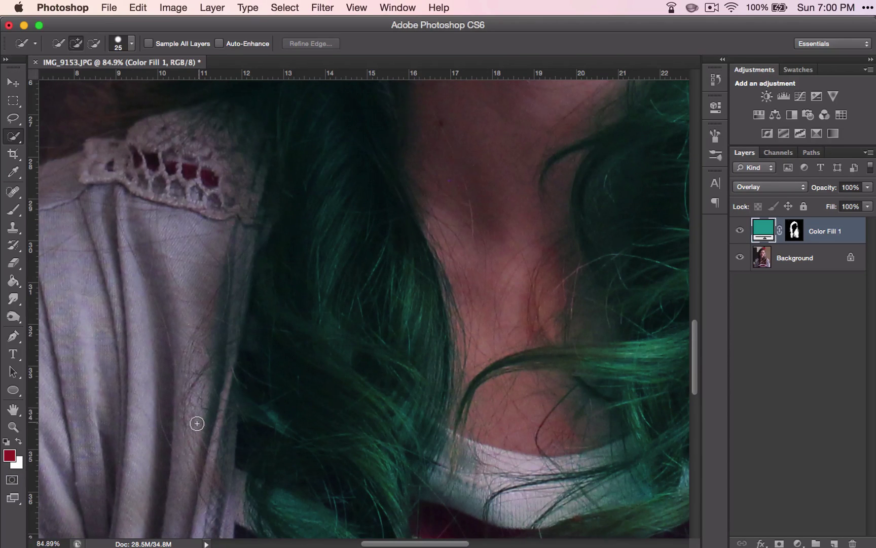
pyautogui.scroll(2, 197, 423)
pyautogui.scroll(-10, 197, 423)
pyautogui.scroll(4, 197, 424)
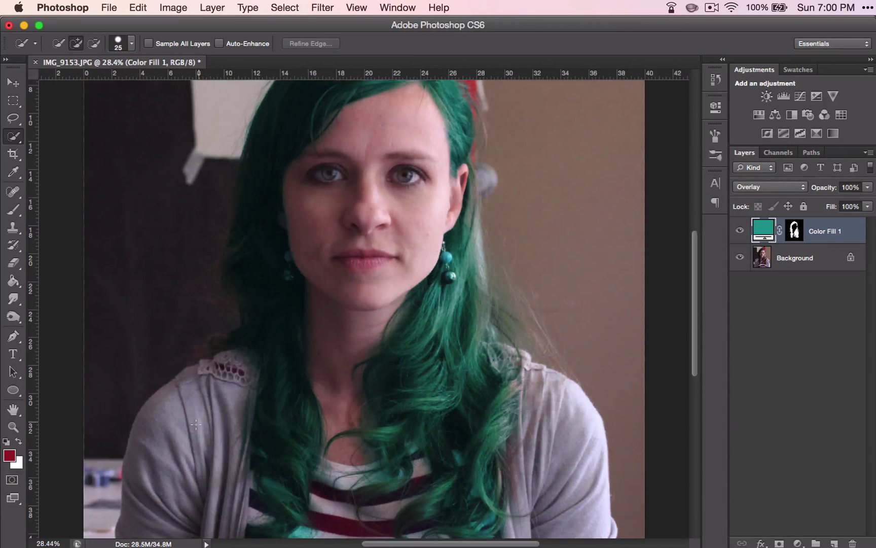
pyautogui.scroll(7, 203, 351)
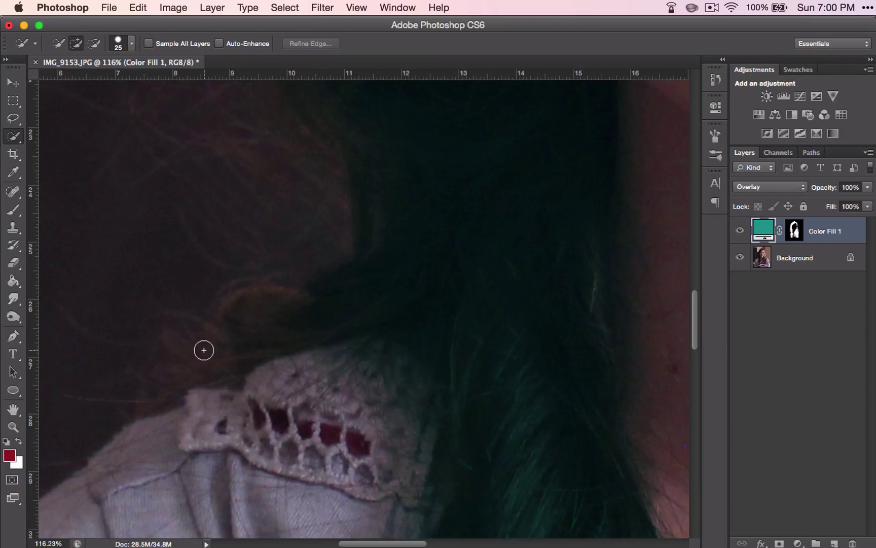
pyautogui.scroll(3, 251, 176)
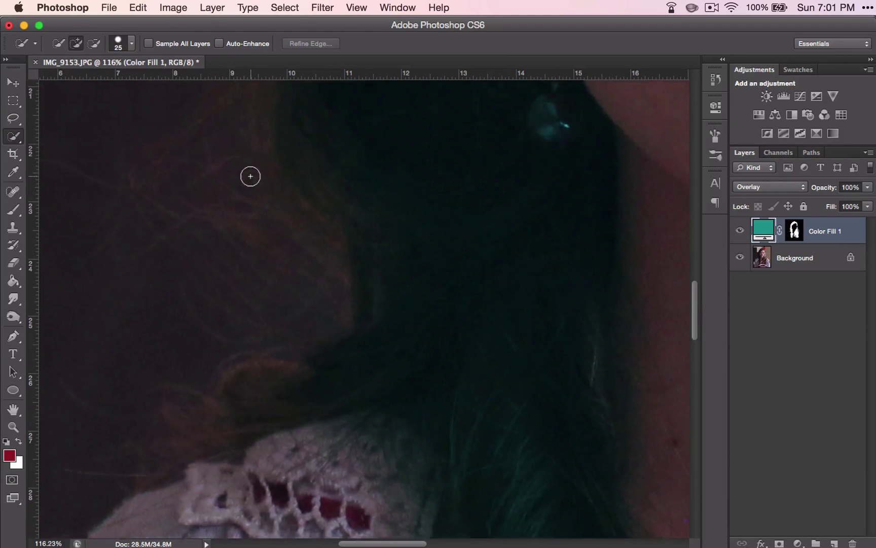
pyautogui.scroll(-9, 250, 176)
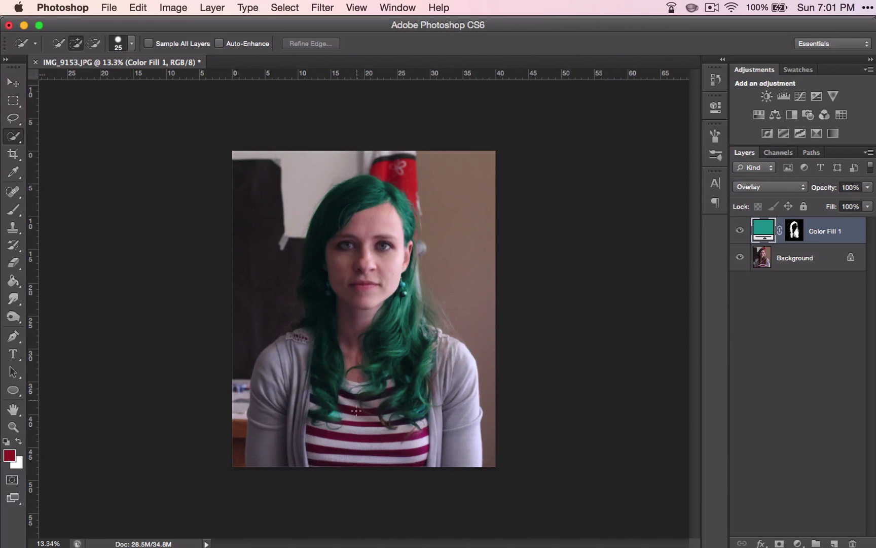
pyautogui.scroll(9, 331, 430)
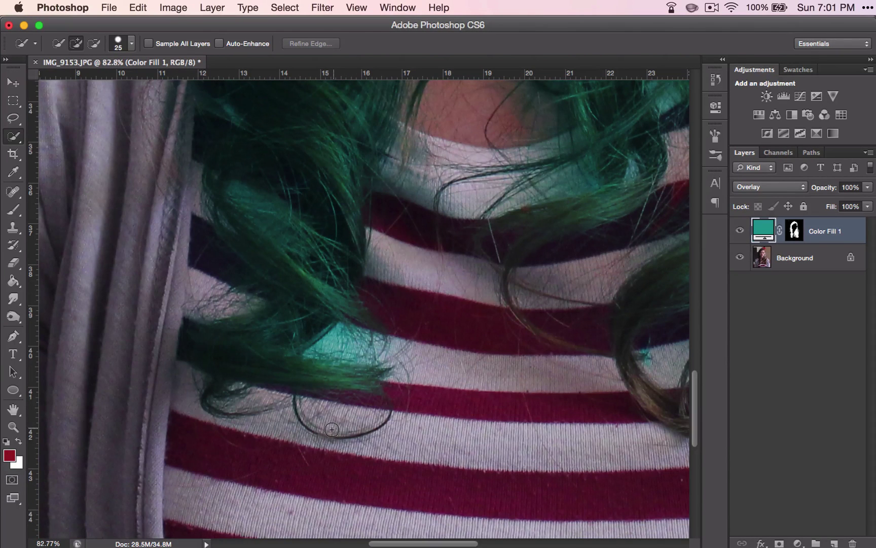
pyautogui.scroll(-1, 332, 429)
pyautogui.scroll(1, 332, 429)
# Change the Color Fill 1 colour from teal to blue, hue 234 (#1b2799)
pyautogui.doubleClick(759, 231)
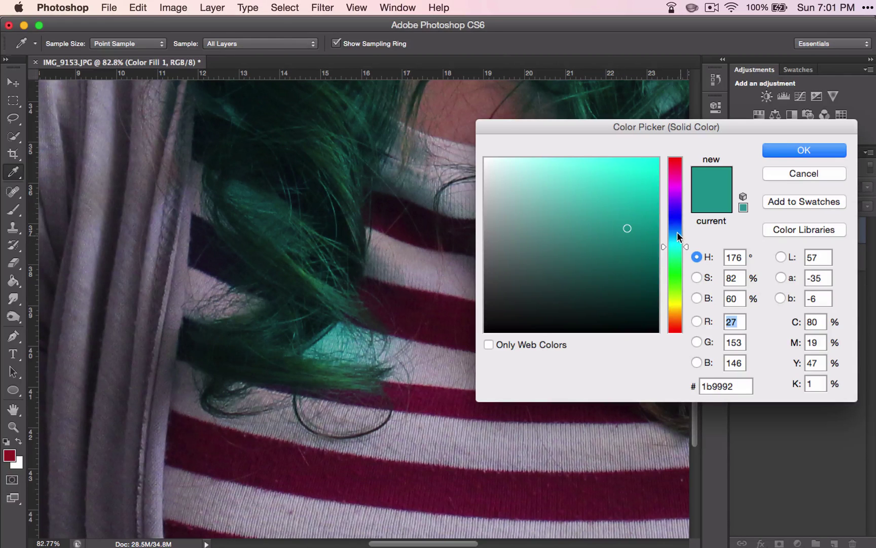
pyautogui.click(676, 214)
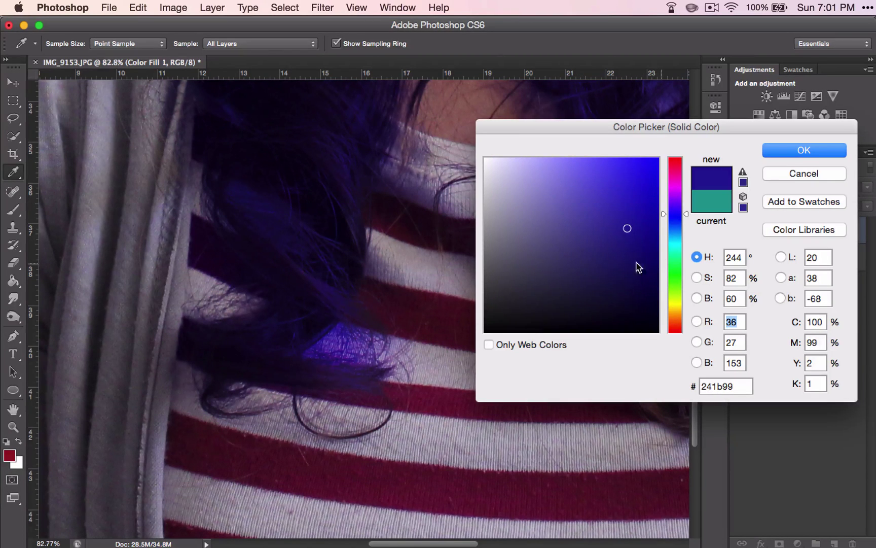
pyautogui.scroll(-4, 431, 251)
pyautogui.scroll(2, 429, 251)
pyautogui.scroll(-1, 426, 252)
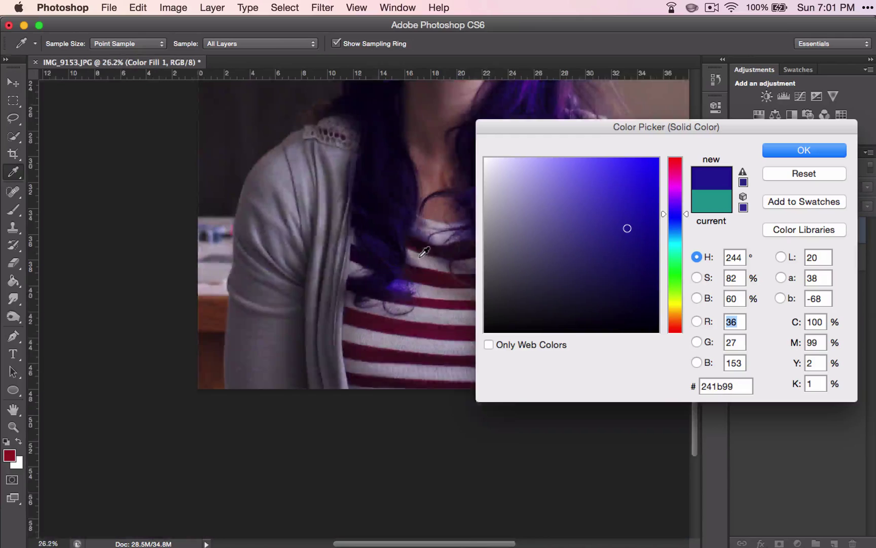
pyautogui.scroll(-4, 424, 250)
pyautogui.scroll(4, 364, 300)
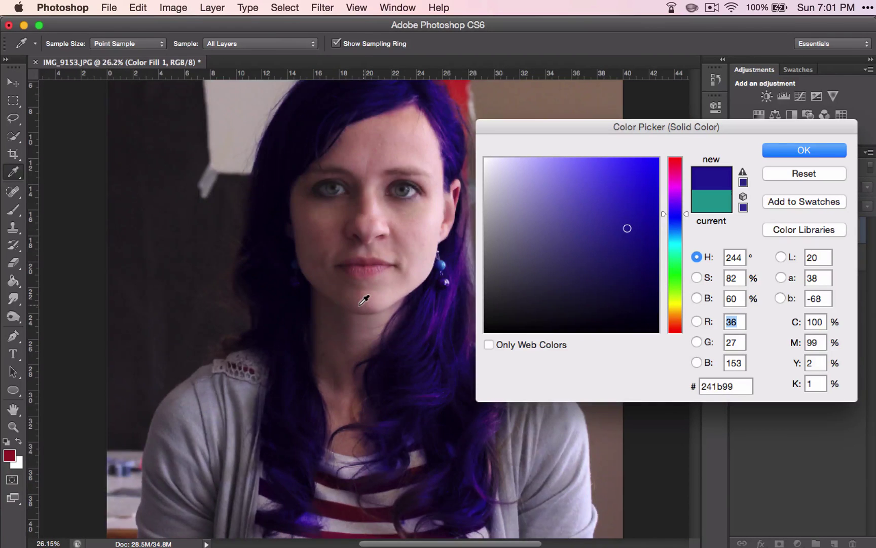
pyautogui.scroll(-2, 364, 300)
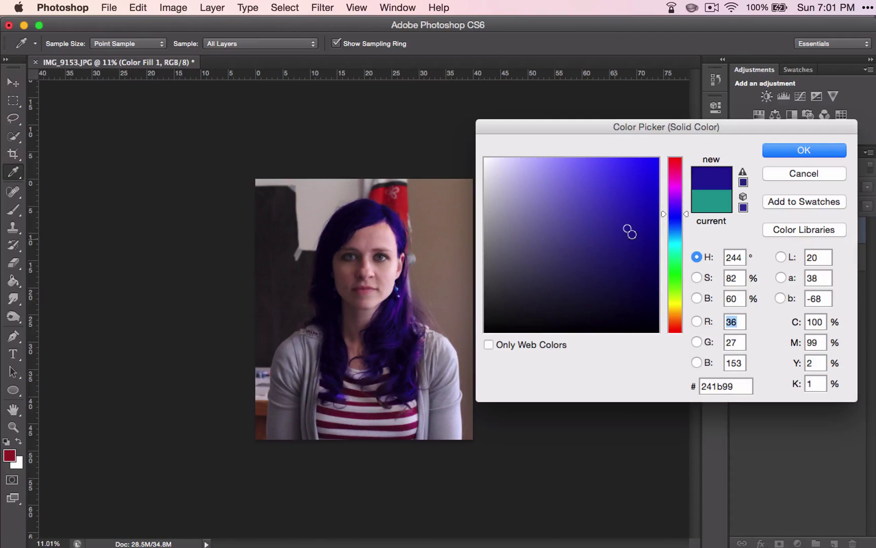
pyautogui.click(675, 218)
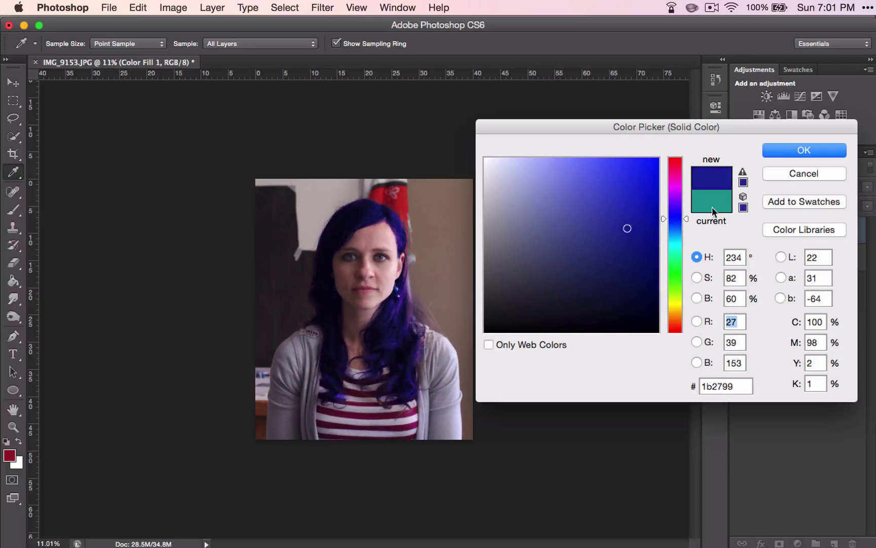
pyautogui.click(789, 149)
pyautogui.scroll(3, 328, 397)
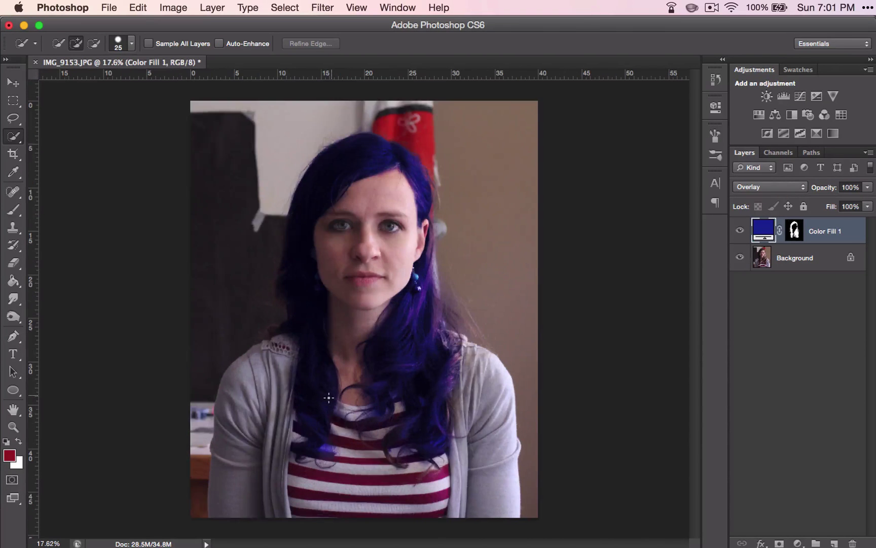
pyautogui.scroll(5, 328, 397)
# Target the Color Fill 1 layer mask thumbnail instead of its colour
pyautogui.scroll(-5, 329, 397)
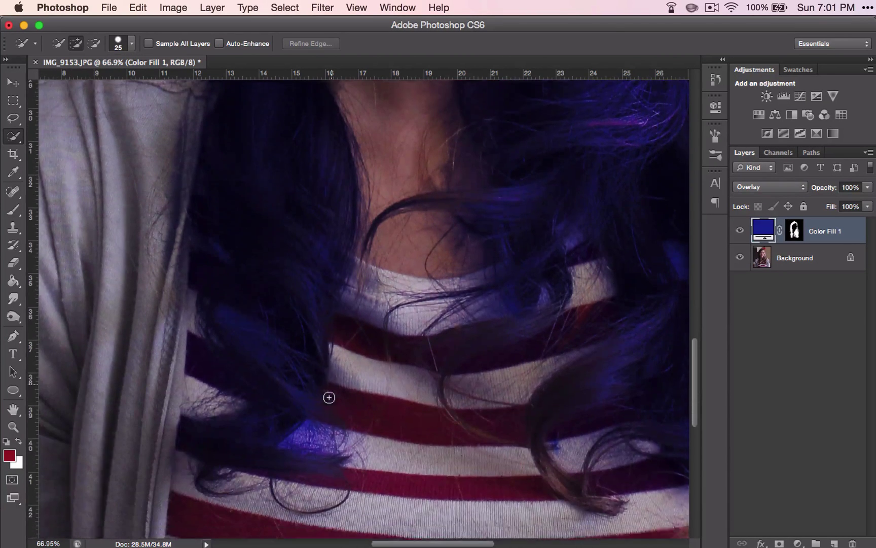
pyautogui.click(794, 230)
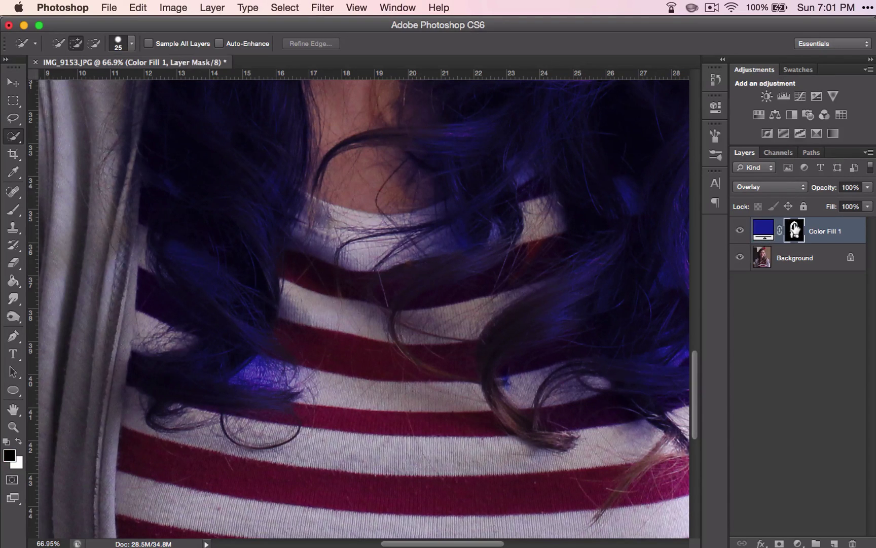
pyautogui.click(758, 231)
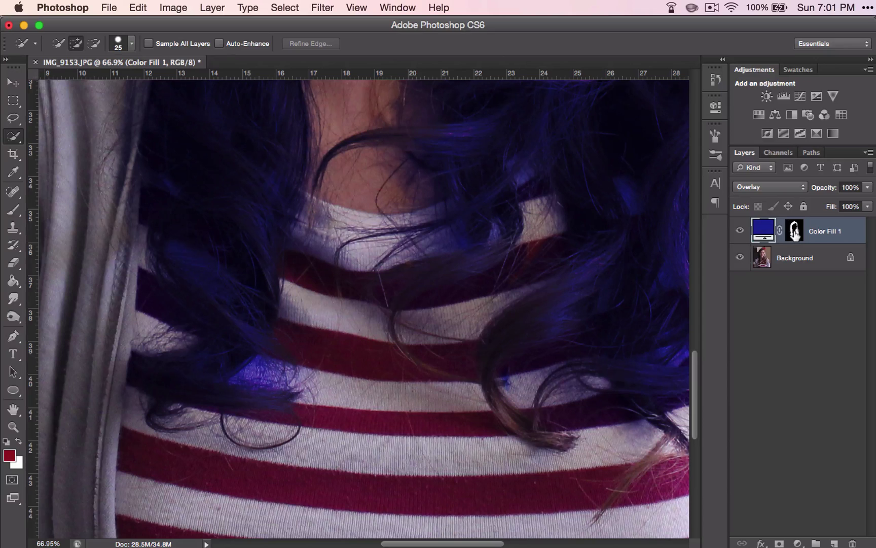
pyautogui.click(795, 232)
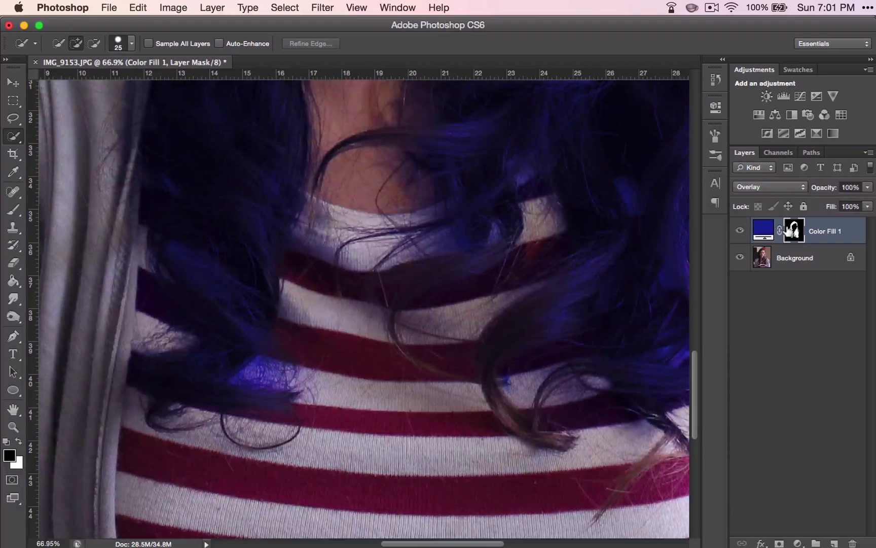
pyautogui.keyDown('alt'); pyautogui.click(787, 230); pyautogui.keyUp('alt')
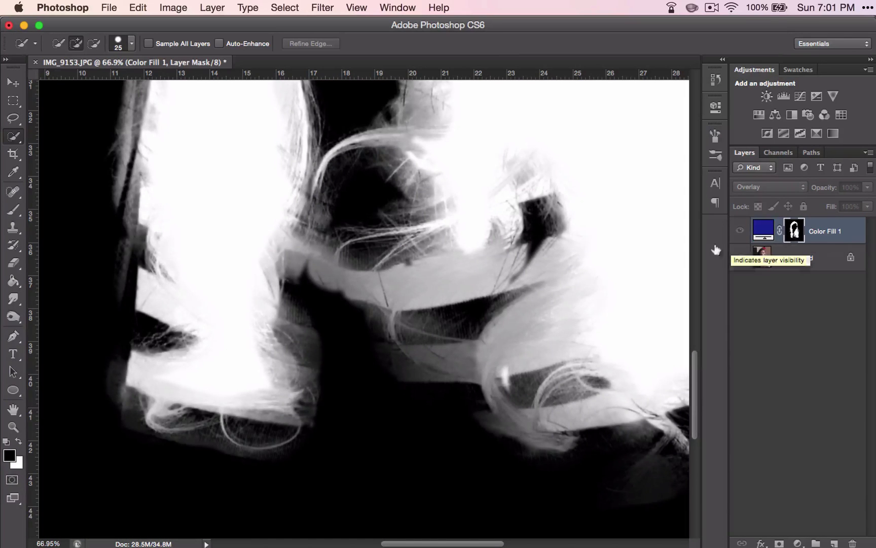
pyautogui.scroll(5, 578, 254)
pyautogui.scroll(-6, 580, 254)
pyautogui.scroll(-6, 579, 254)
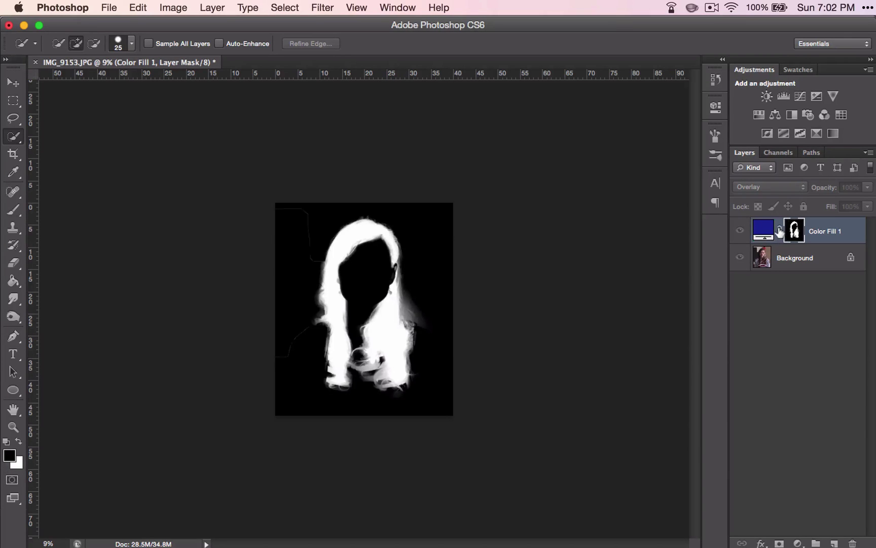
pyautogui.keyDown('alt'); pyautogui.click(788, 230); pyautogui.keyUp('alt')
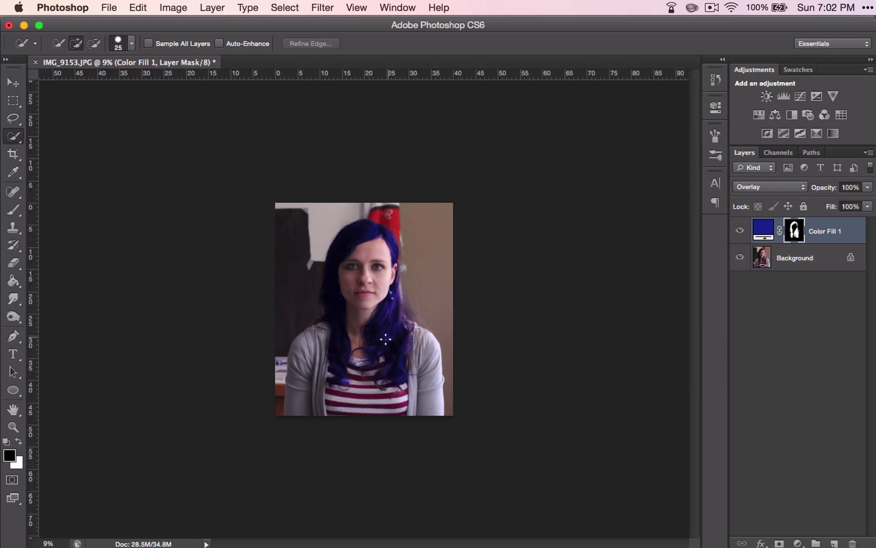
# Choose the Brush tool with a soft round 45 px tip
pyautogui.scroll(5, 385, 339)
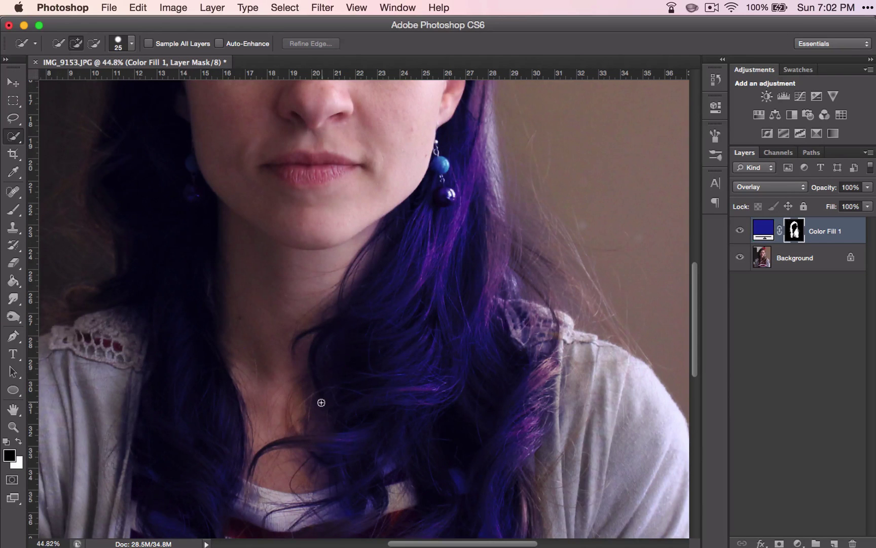
pyautogui.scroll(-3, 321, 403)
pyautogui.scroll(4, 262, 436)
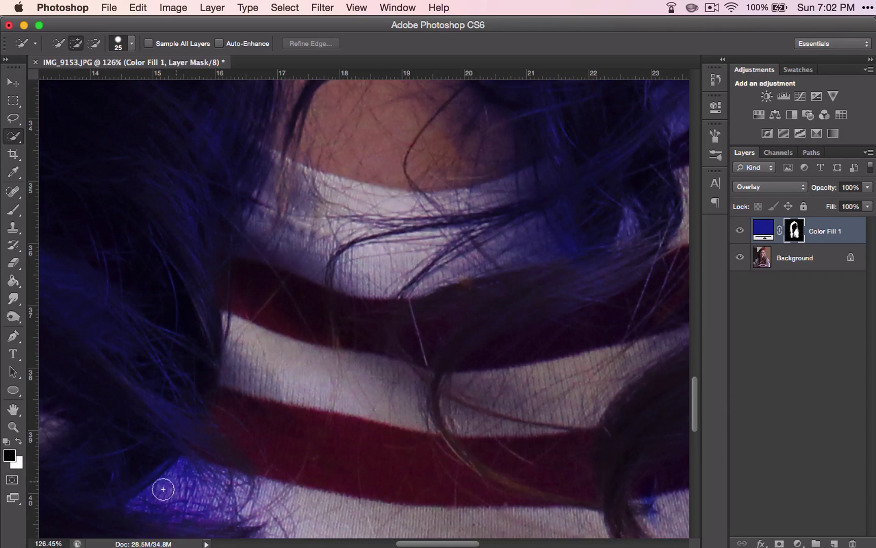
pyautogui.scroll(-5, 201, 513)
pyautogui.hscroll(-5, 202, 513)
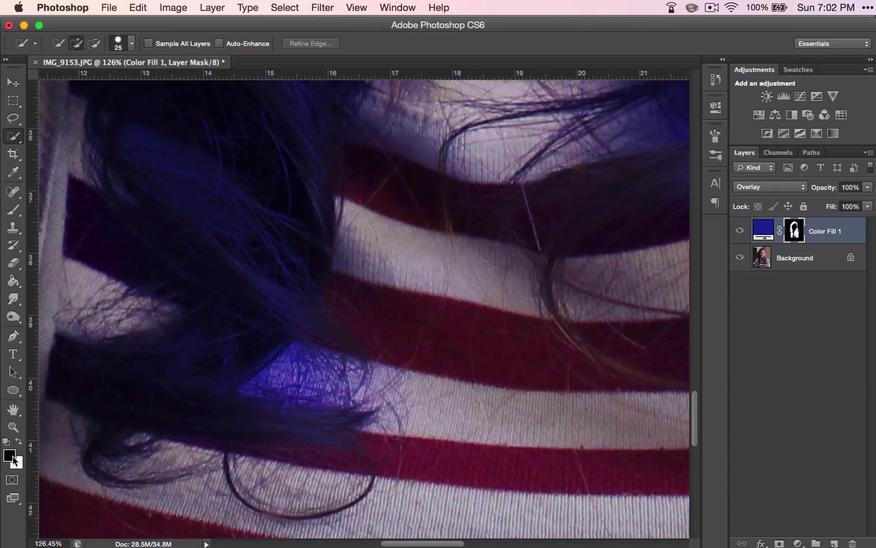
pyautogui.click(13, 210)
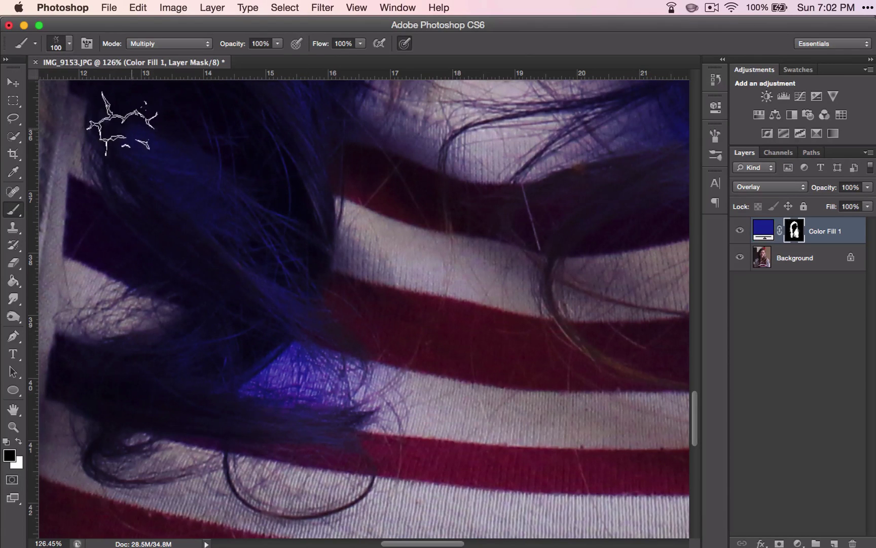
pyautogui.click(68, 44)
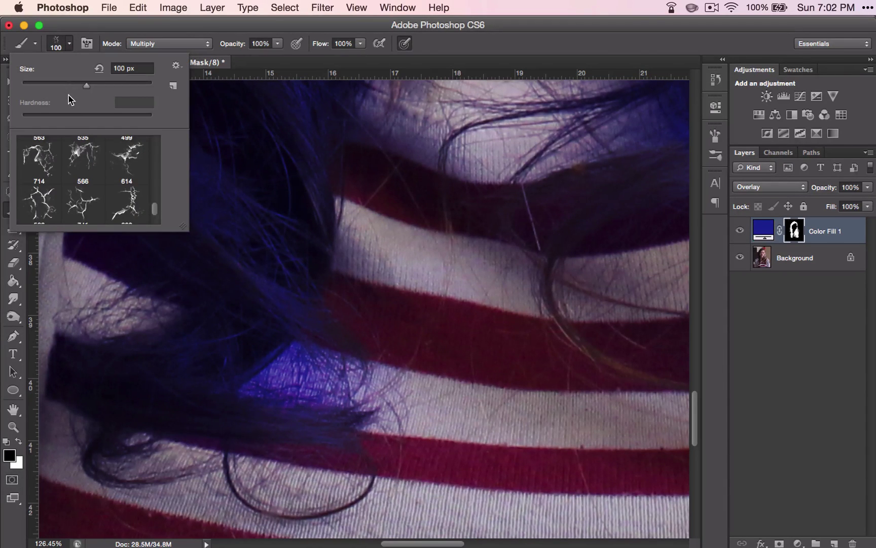
pyautogui.scroll(5, 83, 167)
pyautogui.click(39, 154)
pyautogui.press('Return')
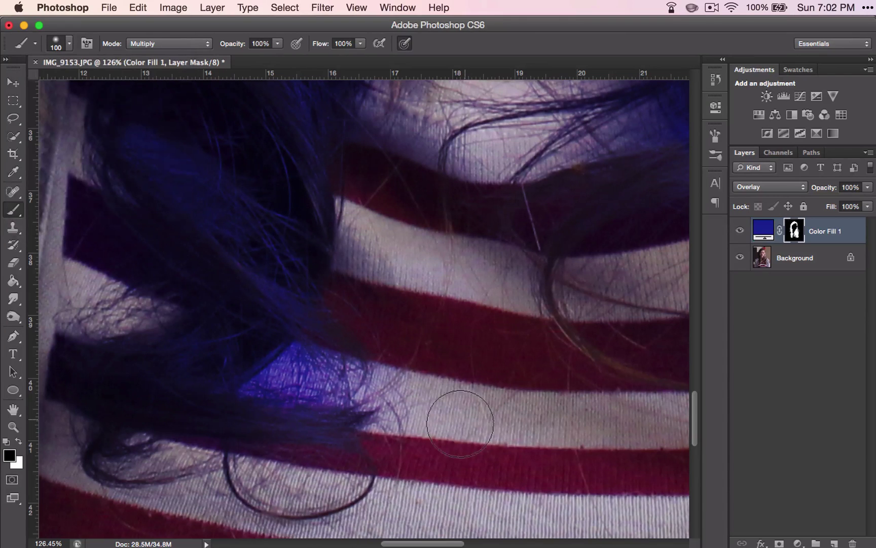
# Paint black on the mask to clear blue spill from the shirt and left hair edge
pyautogui.moveTo(322, 379)
pyautogui.mouseDown()
pyautogui.moveTo(259, 386)
pyautogui.moveTo(333, 384)
pyautogui.mouseUp()
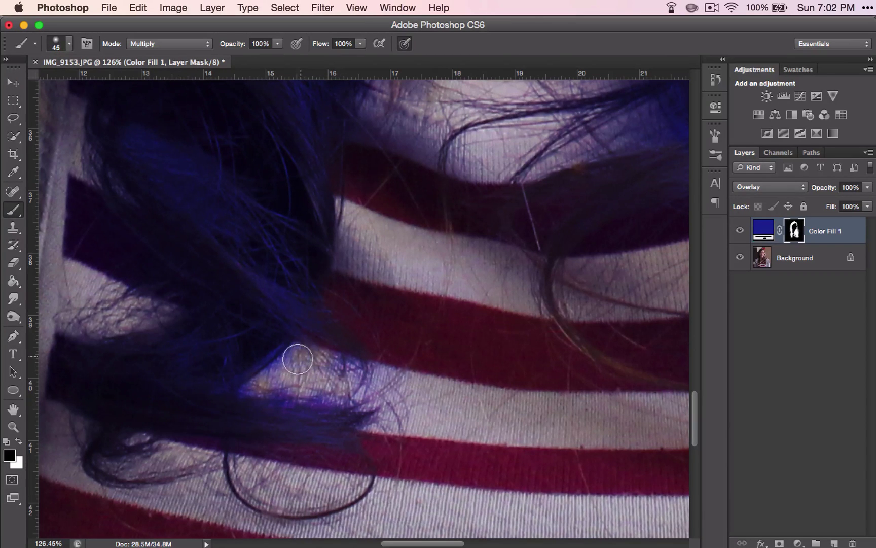
pyautogui.moveTo(297, 358)
pyautogui.mouseDown()
pyautogui.moveTo(303, 386)
pyautogui.moveTo(352, 372)
pyautogui.moveTo(373, 393)
pyautogui.moveTo(269, 384)
pyautogui.moveTo(353, 378)
pyautogui.mouseUp()
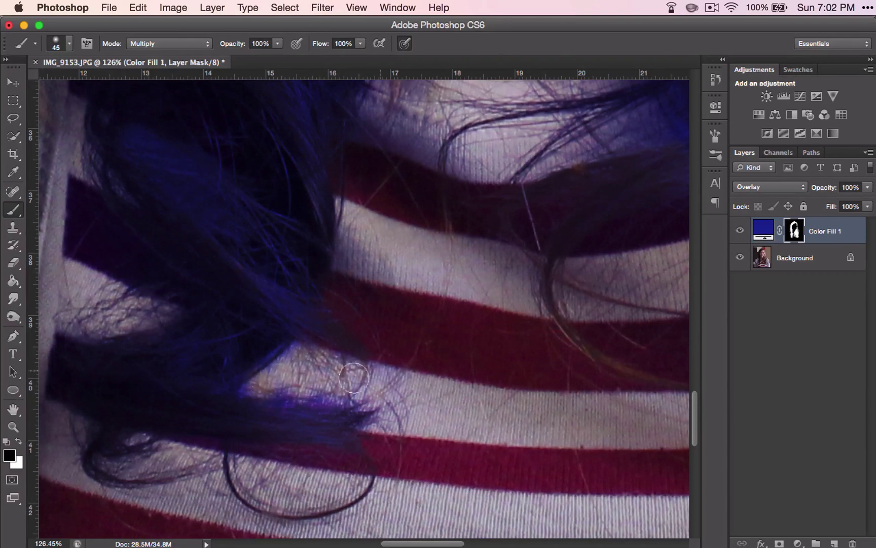
pyautogui.scroll(-4, 354, 377)
pyautogui.scroll(6, 278, 361)
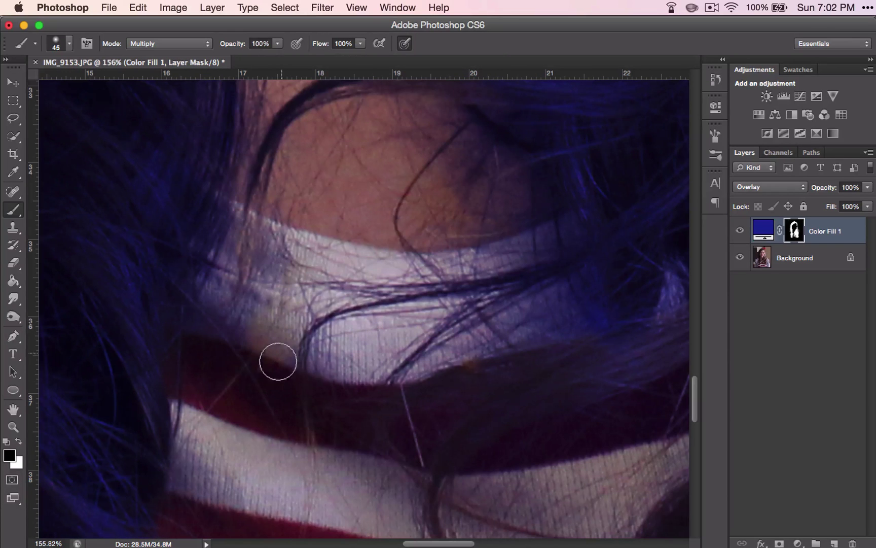
pyautogui.moveTo(278, 361)
pyautogui.mouseDown()
pyautogui.moveTo(273, 279)
pyautogui.moveTo(213, 278)
pyautogui.moveTo(209, 311)
pyautogui.mouseUp()
pyautogui.rightClick(204, 346)
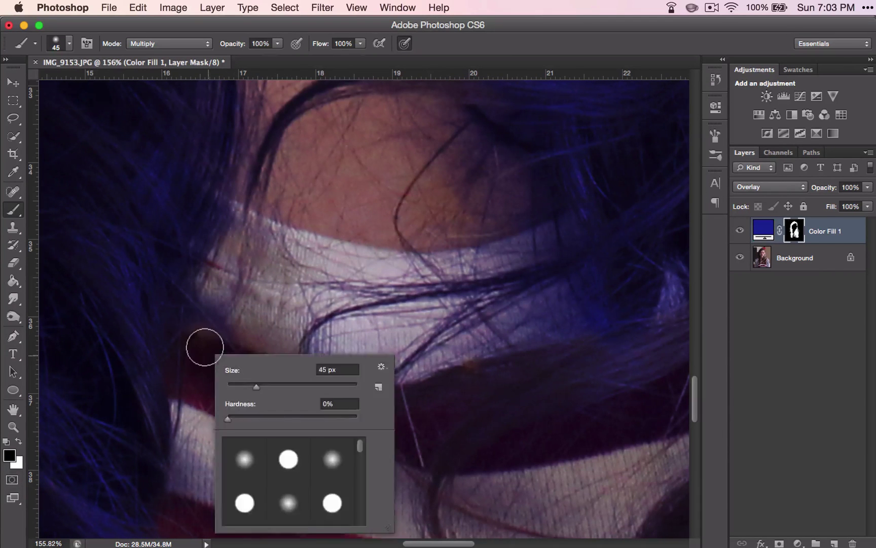
pyautogui.click(204, 347)
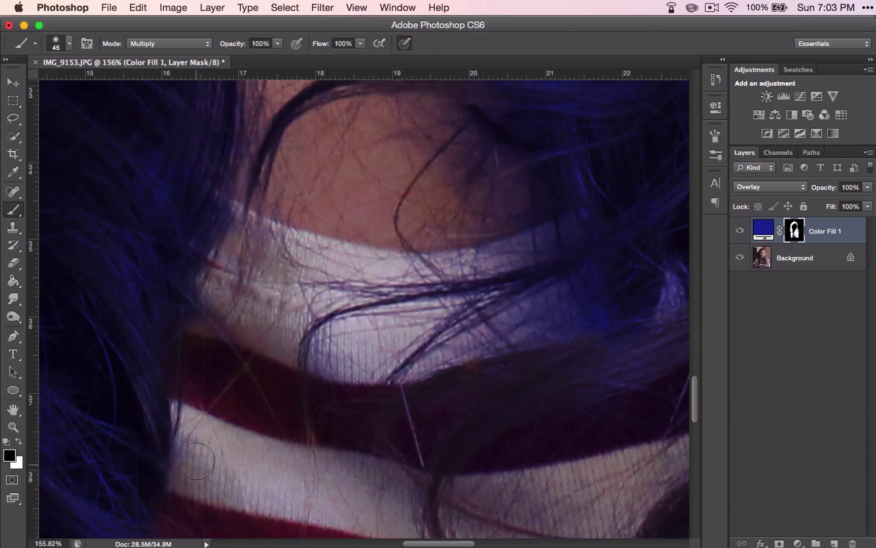
pyautogui.hscroll(5, 374, 318)
# Paint the blue tint off the skin and neck beside the hair
pyautogui.moveTo(374, 319)
pyautogui.mouseDown()
pyautogui.moveTo(387, 299)
pyautogui.moveTo(344, 249)
pyautogui.moveTo(309, 244)
pyautogui.mouseUp()
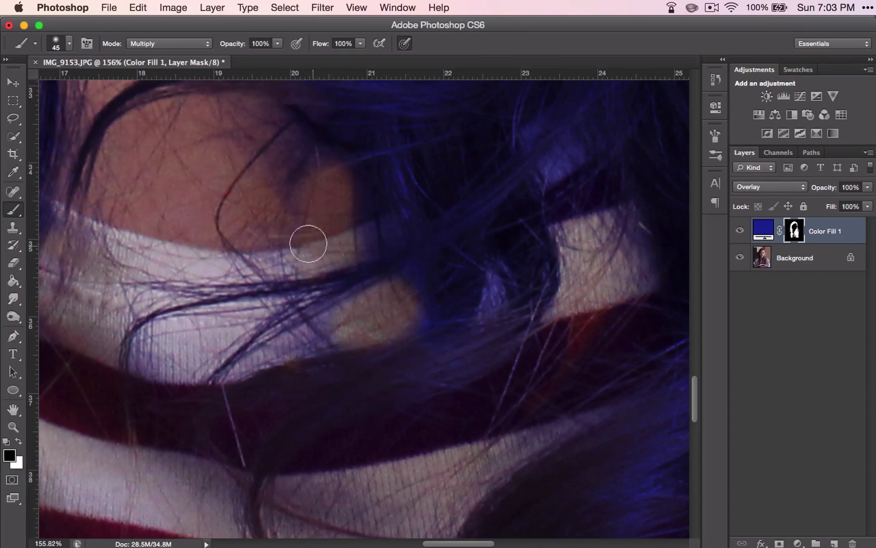
pyautogui.scroll(10, 227, 248)
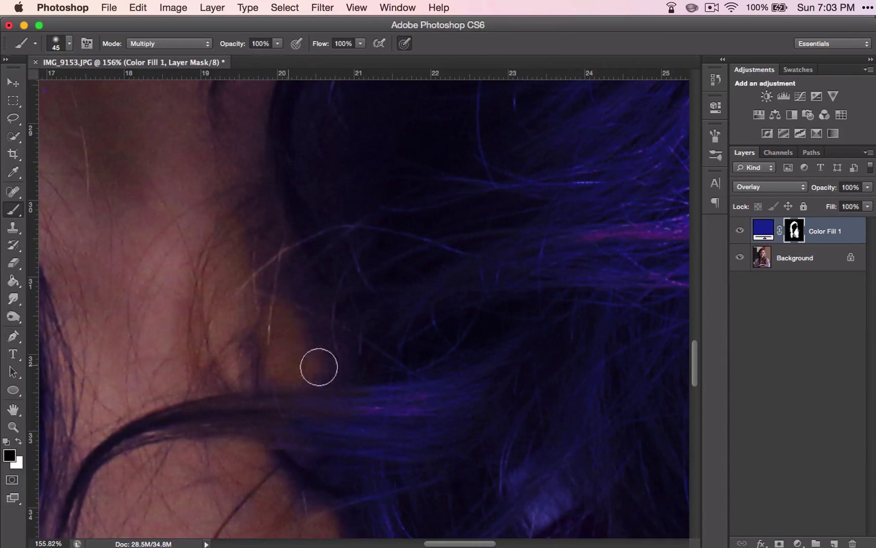
pyautogui.scroll(9, 259, 239)
pyautogui.hscroll(3, 258, 239)
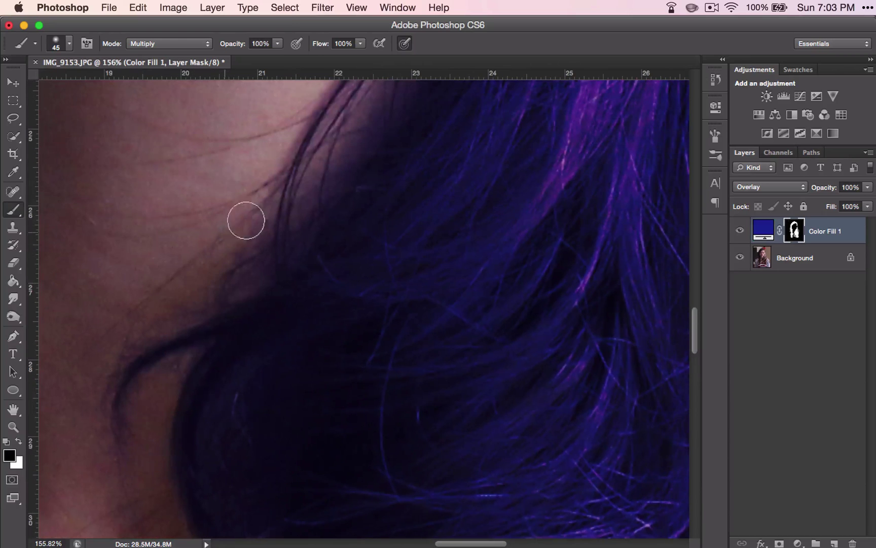
pyautogui.moveTo(246, 220)
pyautogui.mouseDown()
pyautogui.moveTo(294, 210)
pyautogui.moveTo(311, 162)
pyautogui.moveTo(370, 104)
pyautogui.mouseUp()
pyautogui.scroll(3, 253, 272)
pyautogui.hscroll(3, 253, 272)
pyautogui.moveTo(286, 175); pyautogui.dragTo(284, 179)
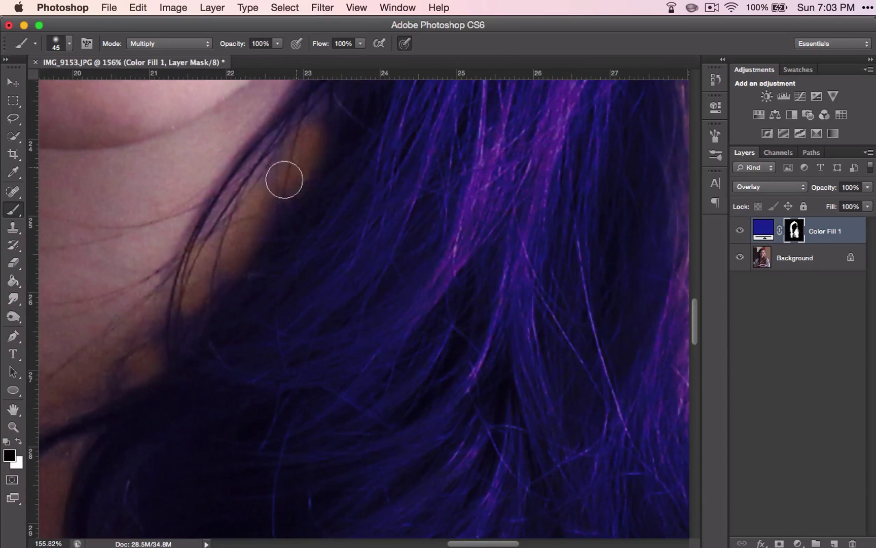
pyautogui.scroll(3, 277, 172)
pyautogui.scroll(-6, 146, 313)
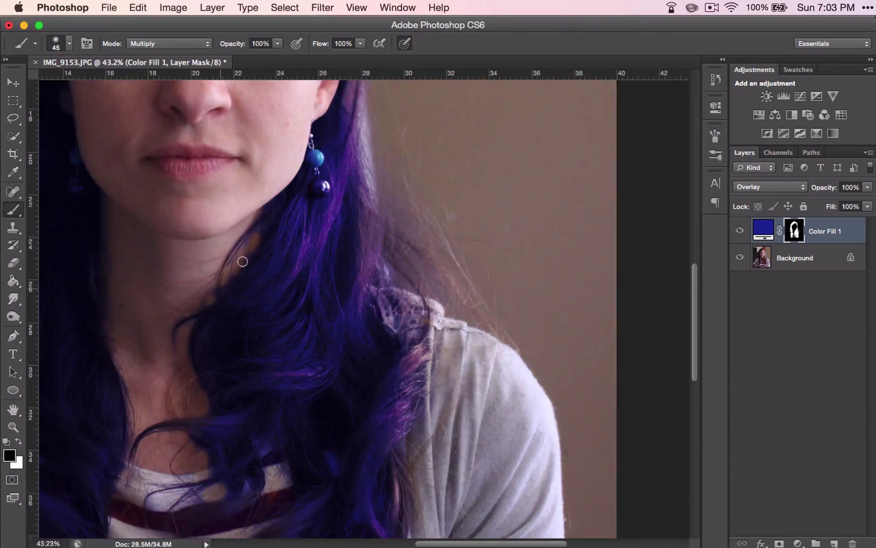
pyautogui.scroll(-5, 206, 291)
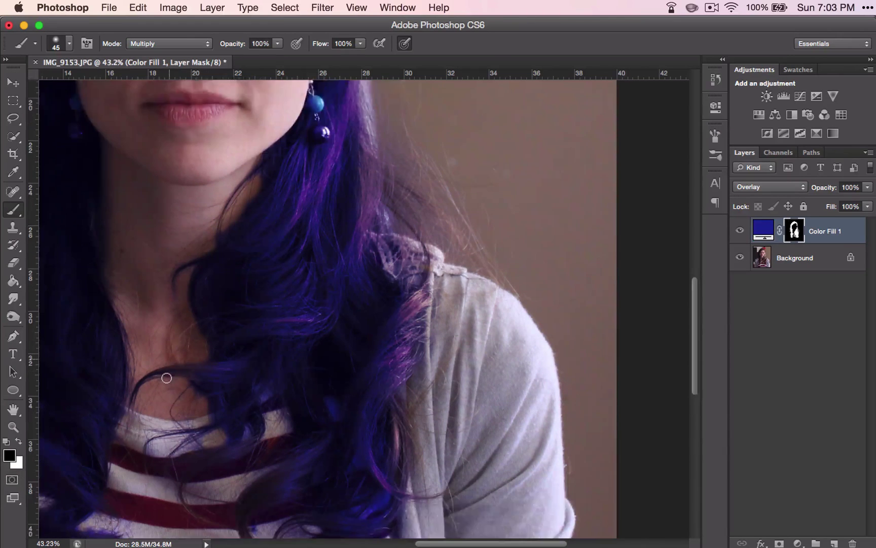
pyautogui.scroll(1, 303, 225)
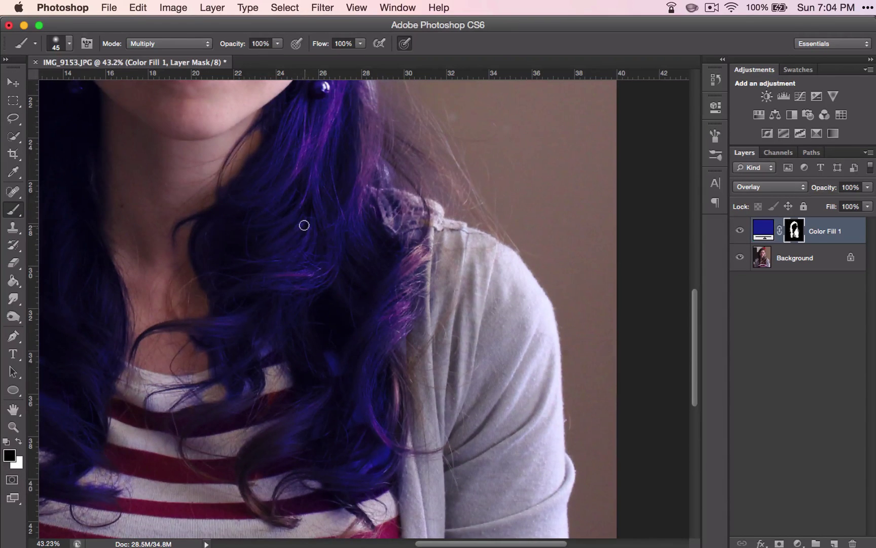
pyautogui.scroll(-4, 307, 218)
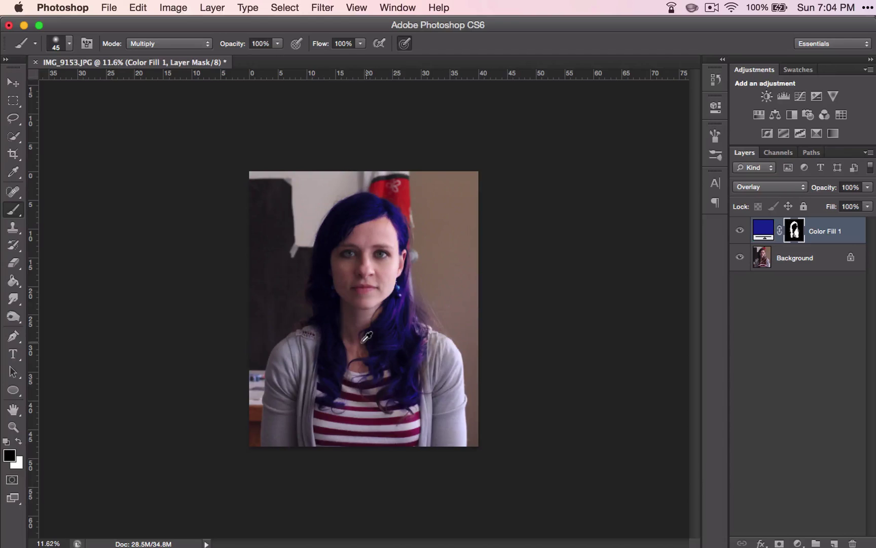
# Paint a mask stroke across hair over the shirt, then undo it
pyautogui.scroll(2, 366, 337)
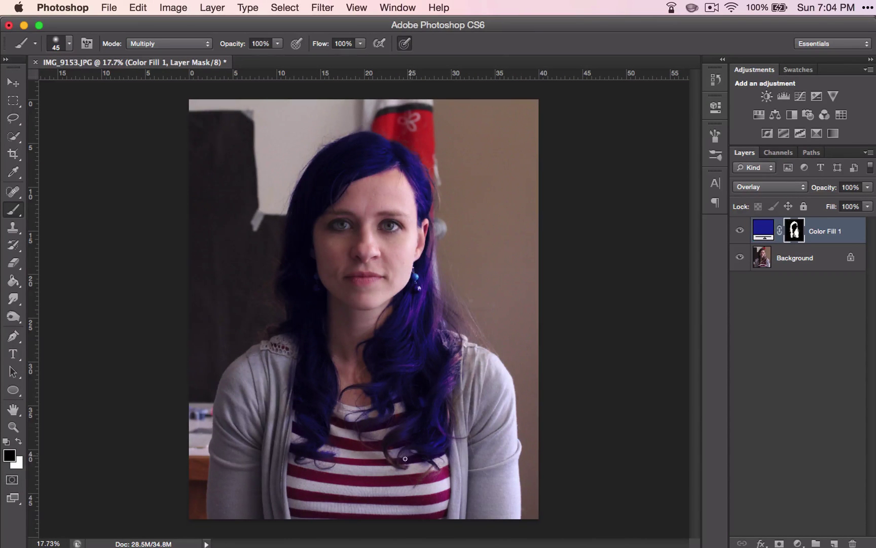
pyautogui.scroll(8, 379, 459)
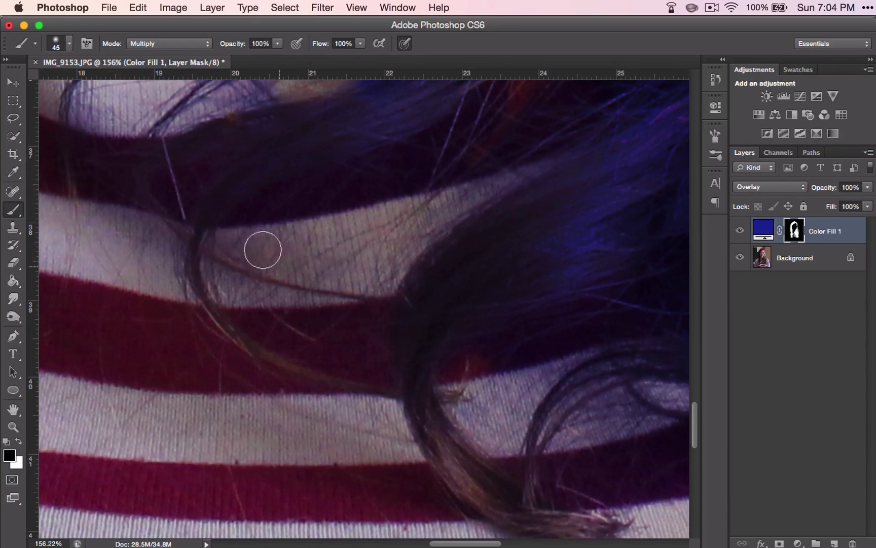
pyautogui.moveTo(415, 299); pyautogui.dragTo(654, 191)
pyautogui.press('super+z')
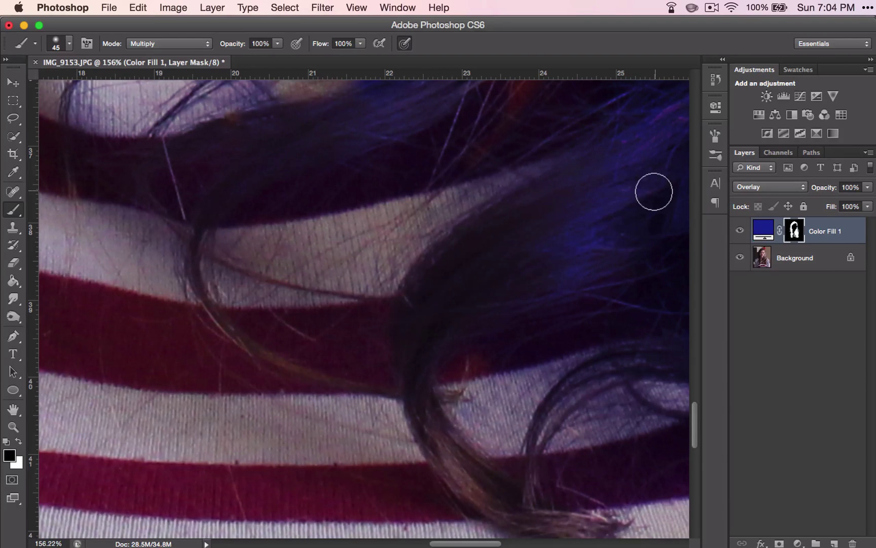
# Switch to white and paint the blue tint back onto the hair strand
pyautogui.click(20, 442)
pyautogui.moveTo(425, 421)
pyautogui.mouseDown()
pyautogui.moveTo(449, 461)
pyautogui.moveTo(513, 508)
pyautogui.moveTo(553, 522)
pyautogui.moveTo(541, 522)
pyautogui.mouseUp()
pyautogui.scroll(-10, 323, 404)
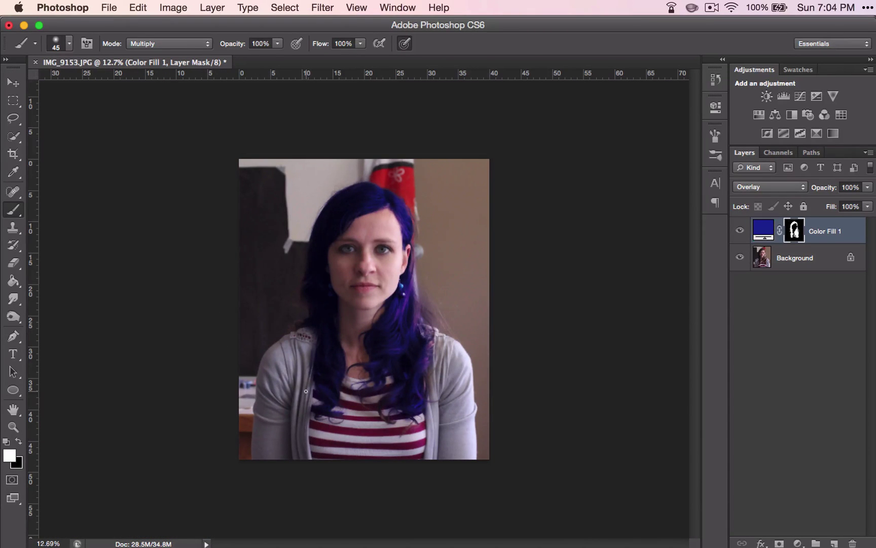
pyautogui.scroll(8, 358, 418)
pyautogui.scroll(-2, 354, 425)
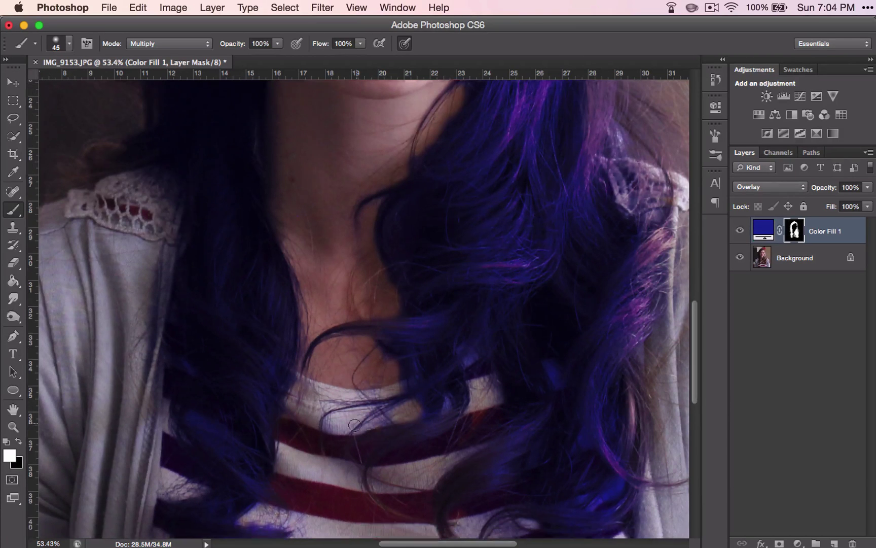
pyautogui.scroll(-2, 354, 425)
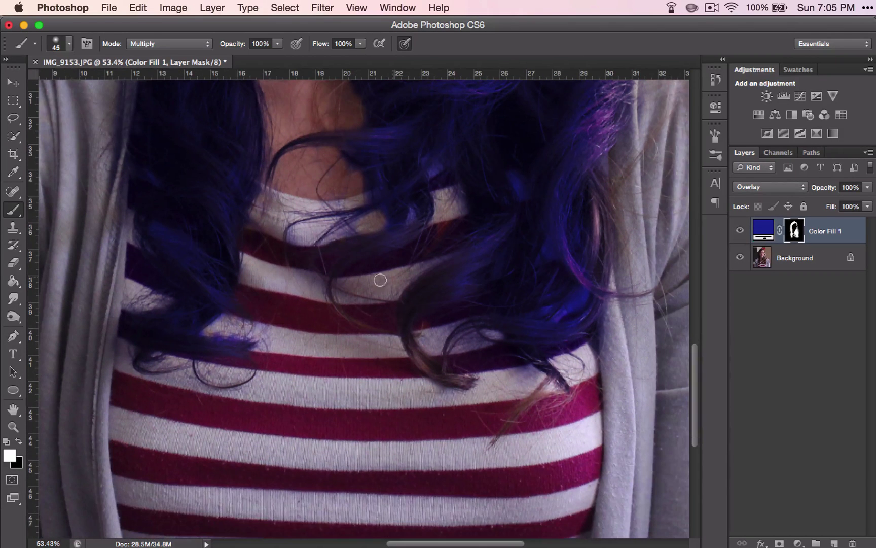
# Set the brush mode to Normal and paint blue onto the strand over the shirt
pyautogui.click(200, 47)
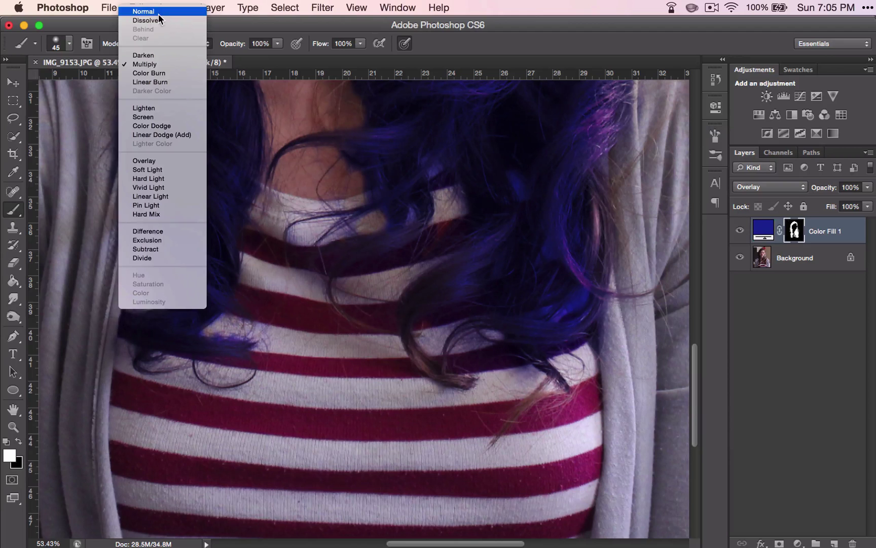
pyautogui.click(147, 15)
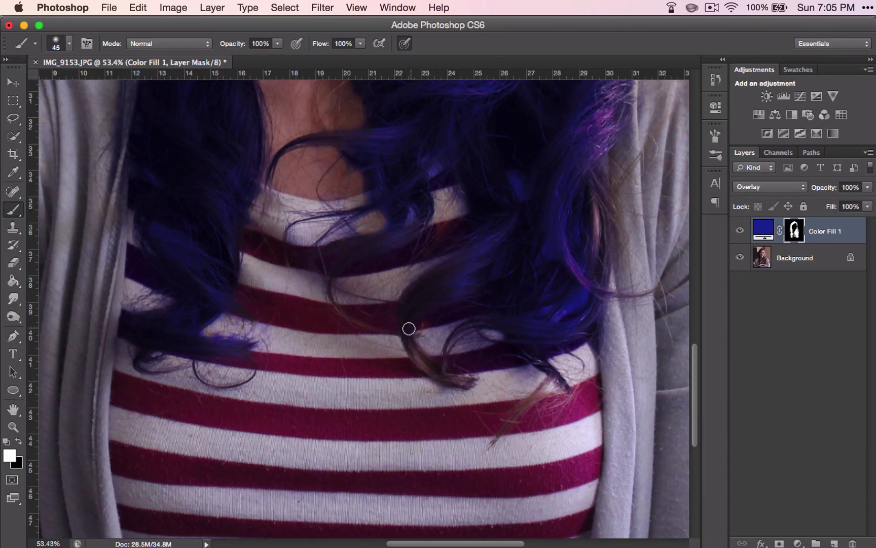
pyautogui.moveTo(408, 326)
pyautogui.mouseDown()
pyautogui.moveTo(429, 370)
pyautogui.moveTo(463, 382)
pyautogui.moveTo(427, 371)
pyautogui.moveTo(412, 356)
pyautogui.moveTo(410, 331)
pyautogui.mouseUp()
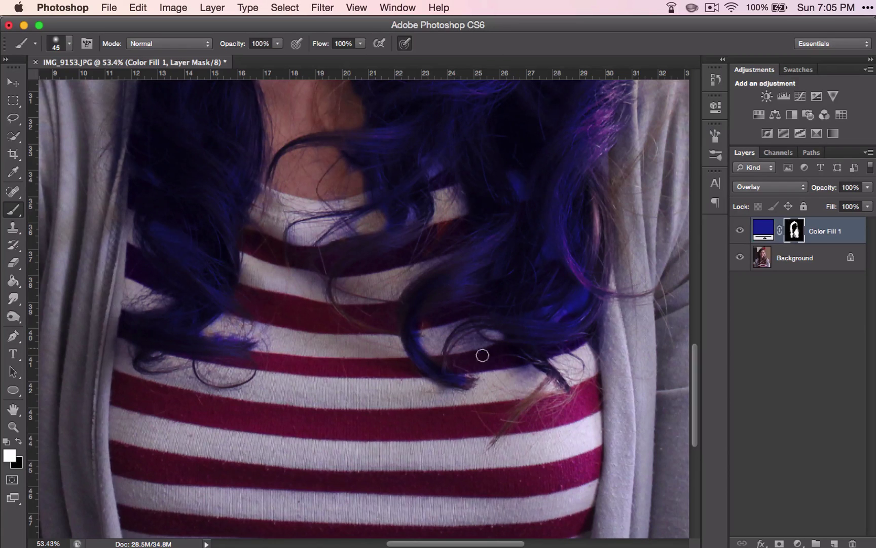
pyautogui.scroll(2, 451, 368)
# Refine the upper and lower strands with 30 and 20 px brushes, then fit the photo in view
pyautogui.press('[')
pyautogui.press('[')
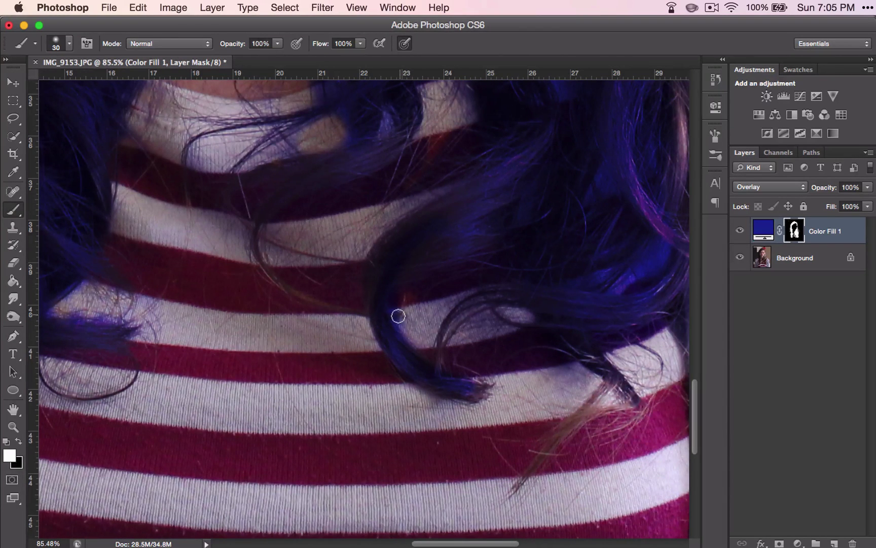
pyautogui.press('x')
pyautogui.moveTo(398, 316)
pyautogui.mouseDown()
pyautogui.moveTo(401, 299)
pyautogui.moveTo(393, 325)
pyautogui.mouseUp()
pyautogui.press('x')
pyautogui.press('[')
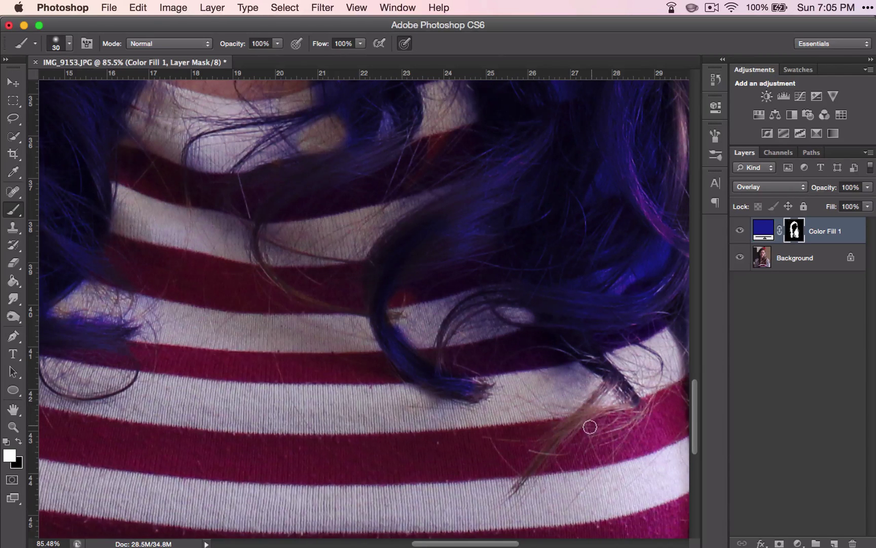
pyautogui.moveTo(586, 415)
pyautogui.mouseDown()
pyautogui.moveTo(534, 464)
pyautogui.moveTo(571, 428)
pyautogui.moveTo(604, 412)
pyautogui.moveTo(604, 373)
pyautogui.mouseUp()
pyautogui.press('super+0')
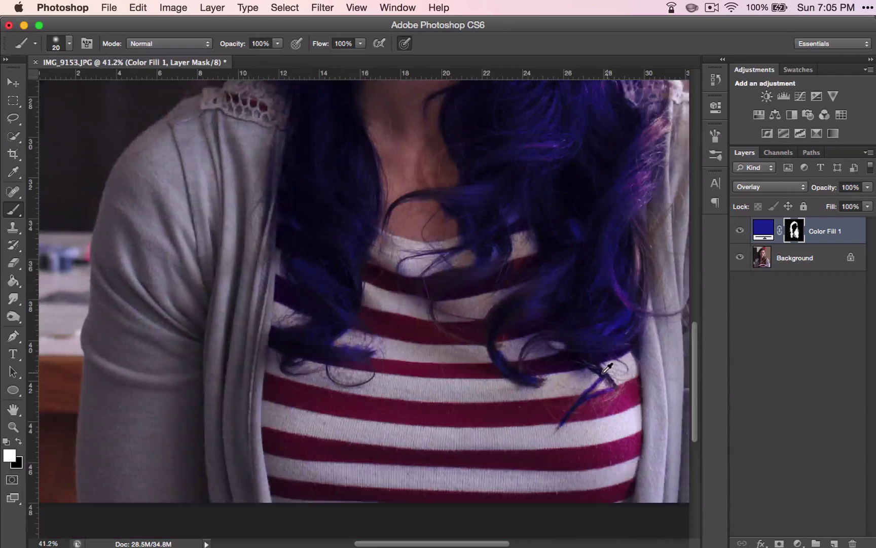